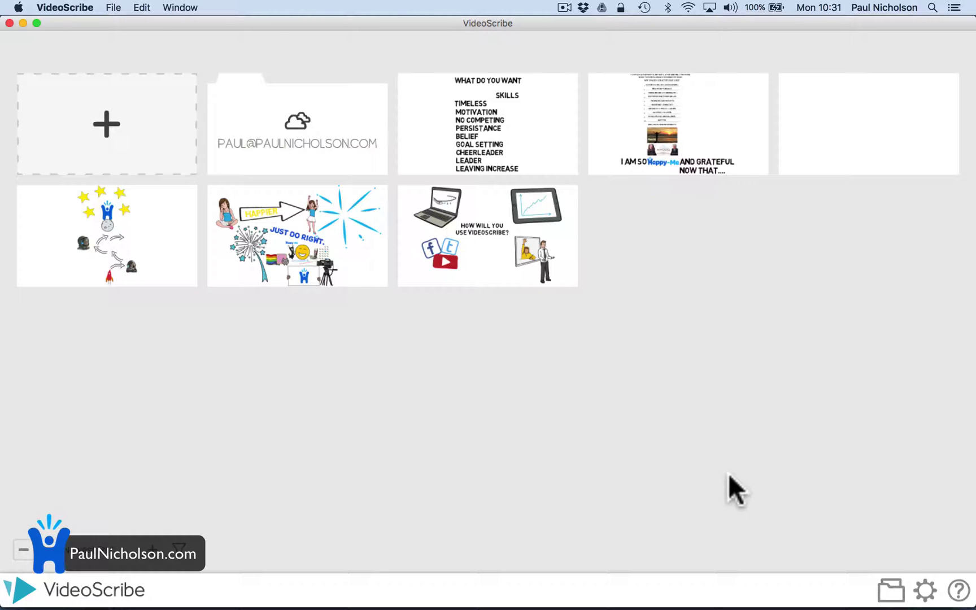
- Start a new blank scribe and add the text 'funky whiteboarding' to the canvas
{"action": "left_click", "coordinate": [100, 145]}
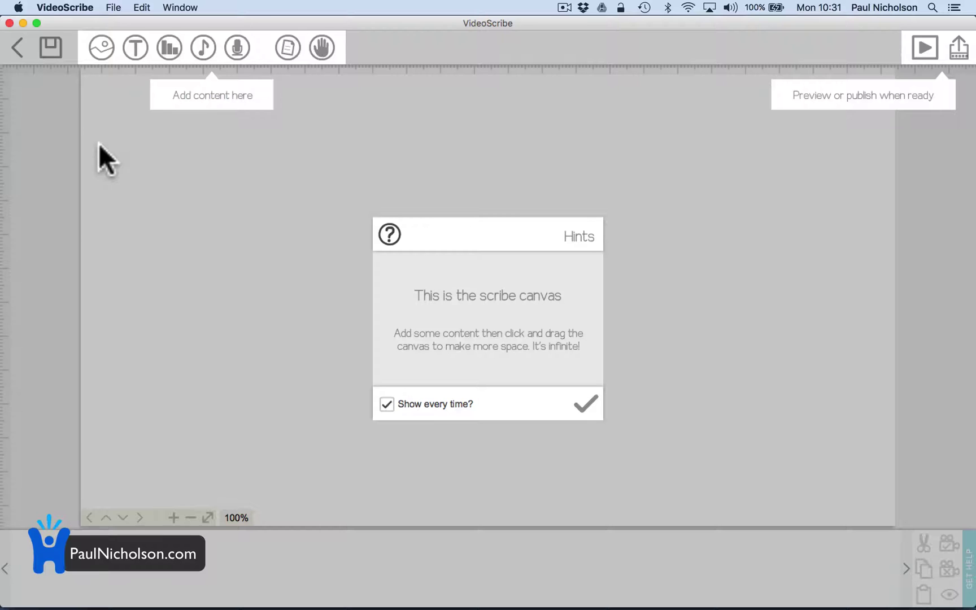
{"action": "left_click", "coordinate": [585, 403]}
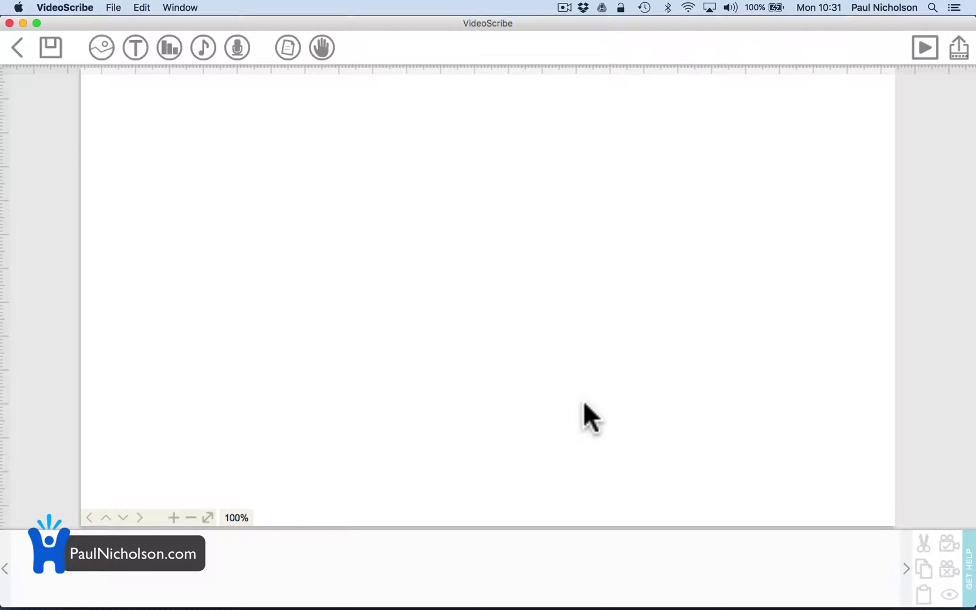
{"action": "left_click", "coordinate": [135, 48]}
{"action": "left_click", "coordinate": [428, 293]}
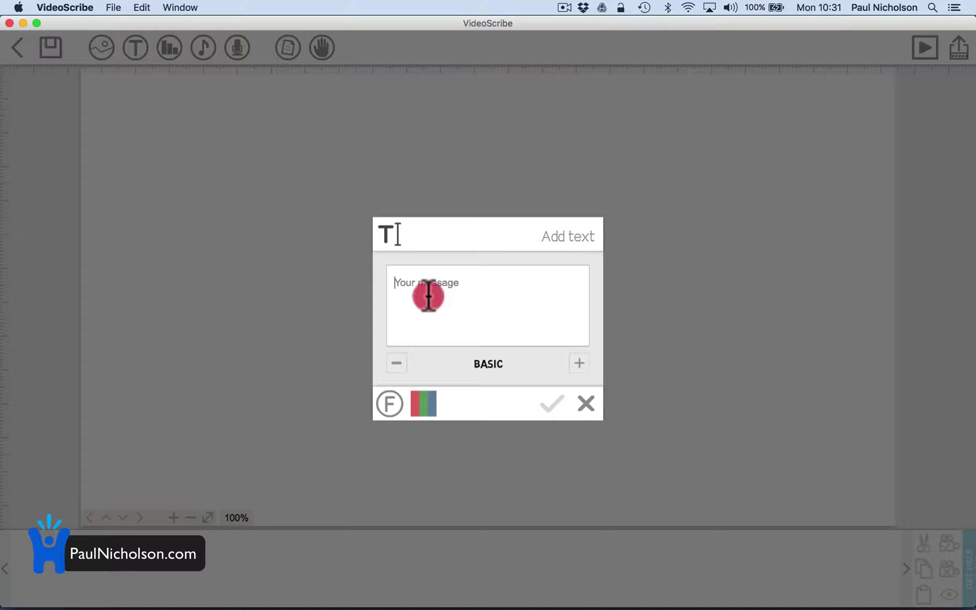
{"action": "type", "text": "funk"}
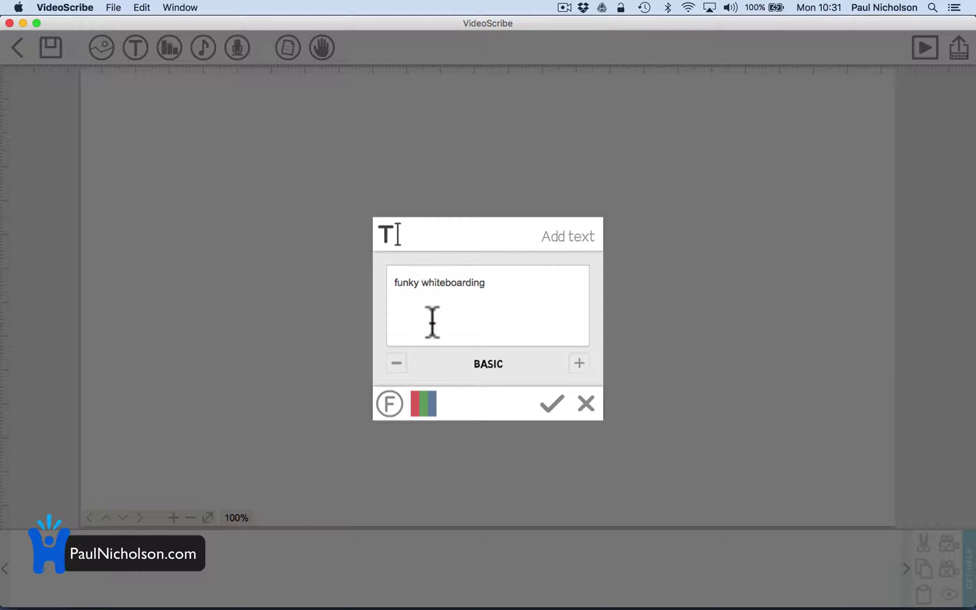
{"action": "type", "text": "y whiteboarding"}
{"action": "key", "text": "Return"}
- Place the FUNKY WHITEBOARDING text, enlarge it, and preview the scribe
{"action": "left_click", "coordinate": [548, 402]}
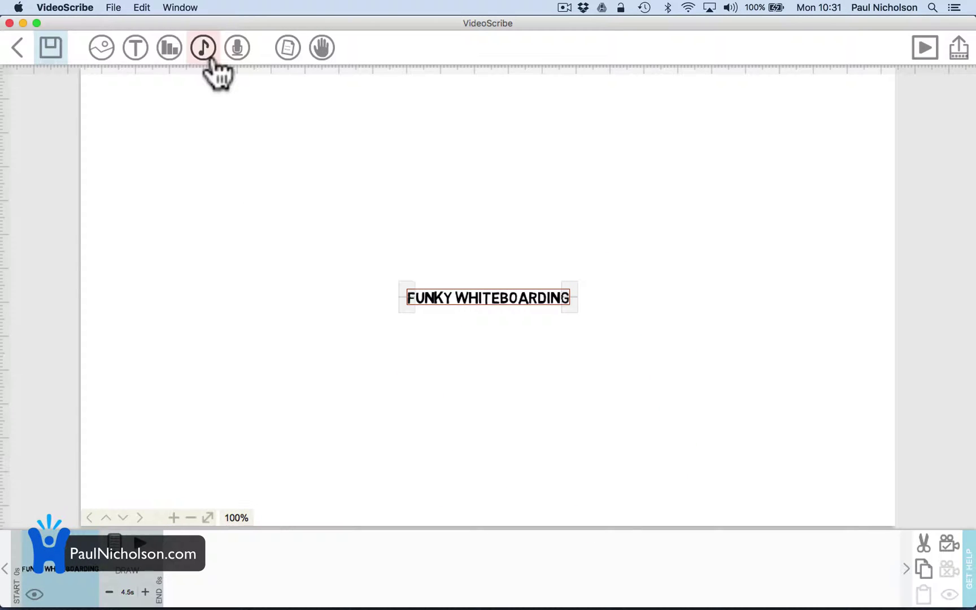
{"action": "left_click_drag", "start_coordinate": [452, 298], "coordinate": [220, 170]}
{"action": "left_click_drag", "start_coordinate": [341, 170], "coordinate": [230, 112]}
{"action": "left_click", "coordinate": [220, 158]}
{"action": "left_click", "coordinate": [141, 540]}
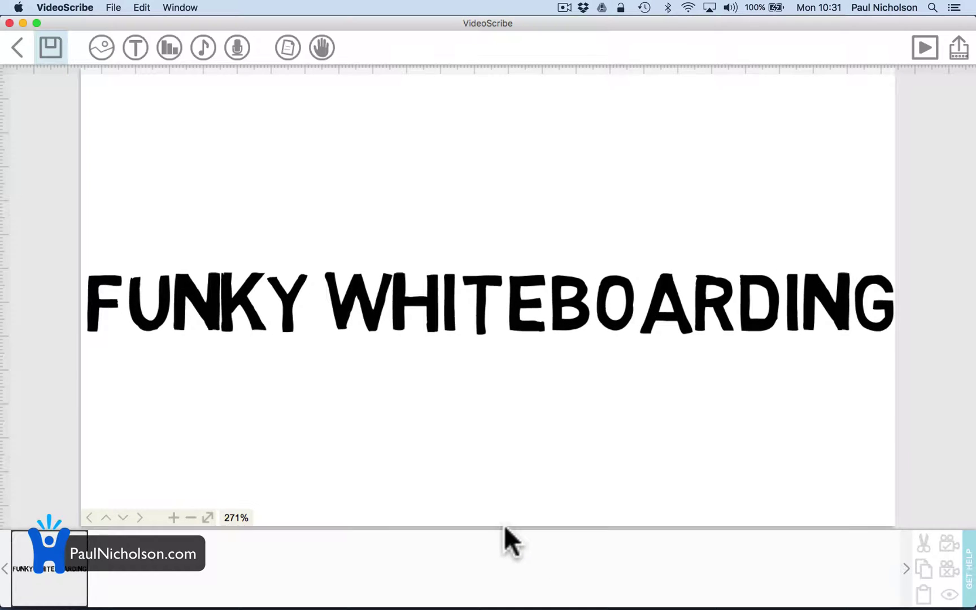
- Zoom out and move the title into the canvas's top-left corner
{"action": "left_click", "coordinate": [442, 375]}
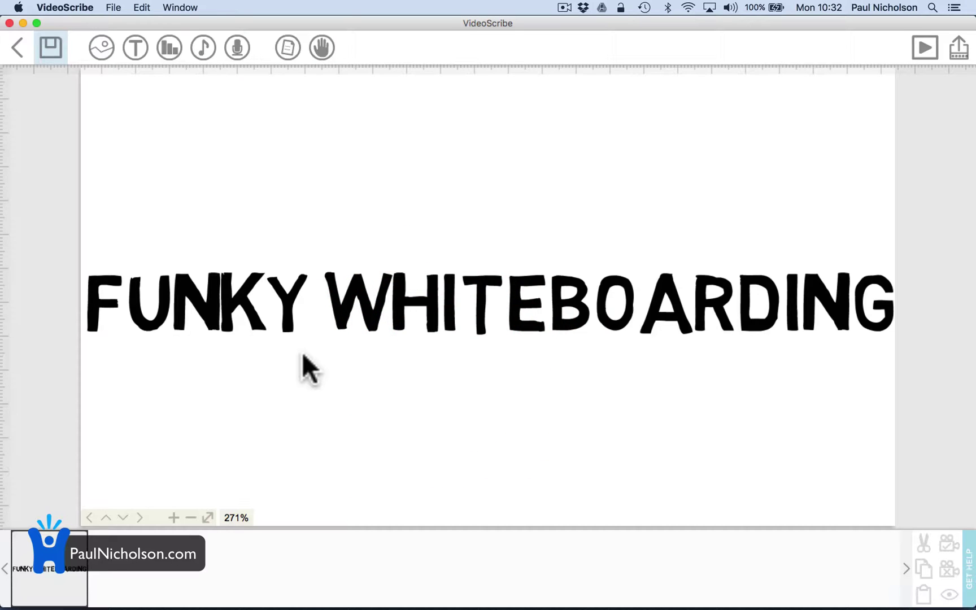
{"action": "scroll", "coordinate": [303, 355], "scroll_direction": "up", "scroll_amount": 2}
{"action": "scroll", "coordinate": [303, 354], "scroll_direction": "down", "scroll_amount": 5}
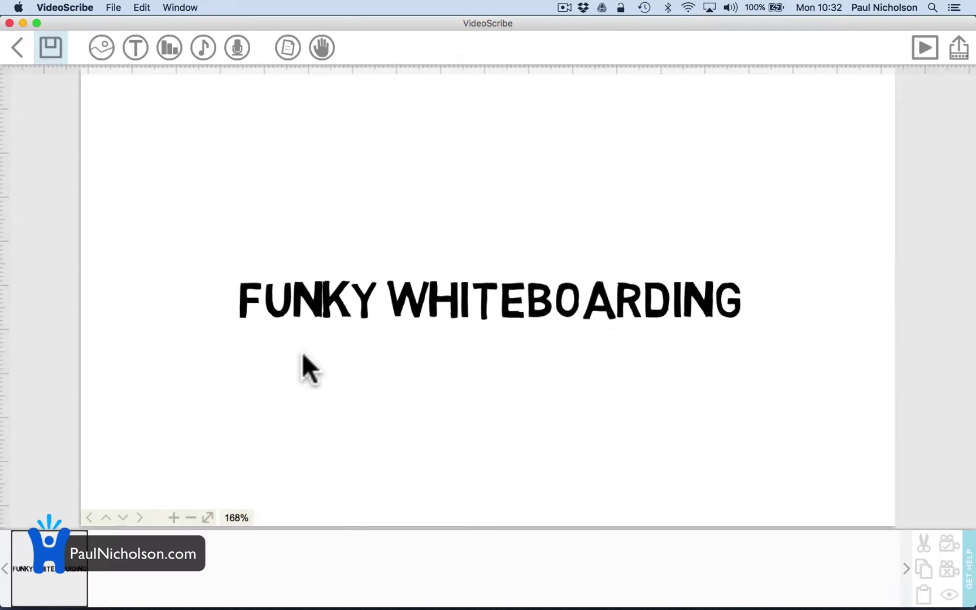
{"action": "scroll", "coordinate": [303, 355], "scroll_direction": "down", "scroll_amount": 1}
{"action": "left_click_drag", "start_coordinate": [386, 300], "coordinate": [244, 164]}
{"action": "scroll", "coordinate": [243, 164], "scroll_direction": "down", "scroll_amount": 1}
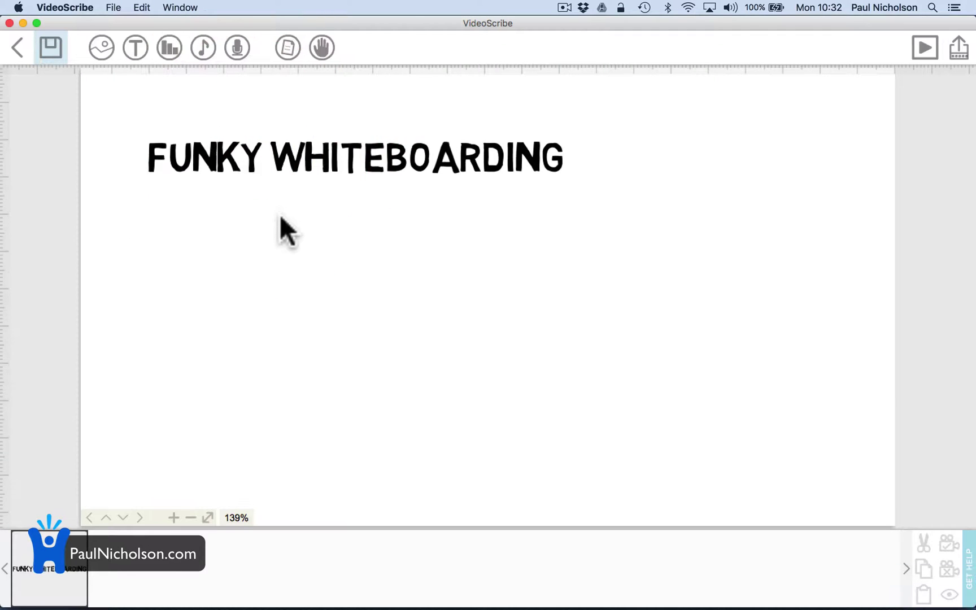
{"action": "scroll", "coordinate": [286, 229], "scroll_direction": "down", "scroll_amount": 3}
{"action": "scroll", "coordinate": [279, 218], "scroll_direction": "down", "scroll_amount": 2}
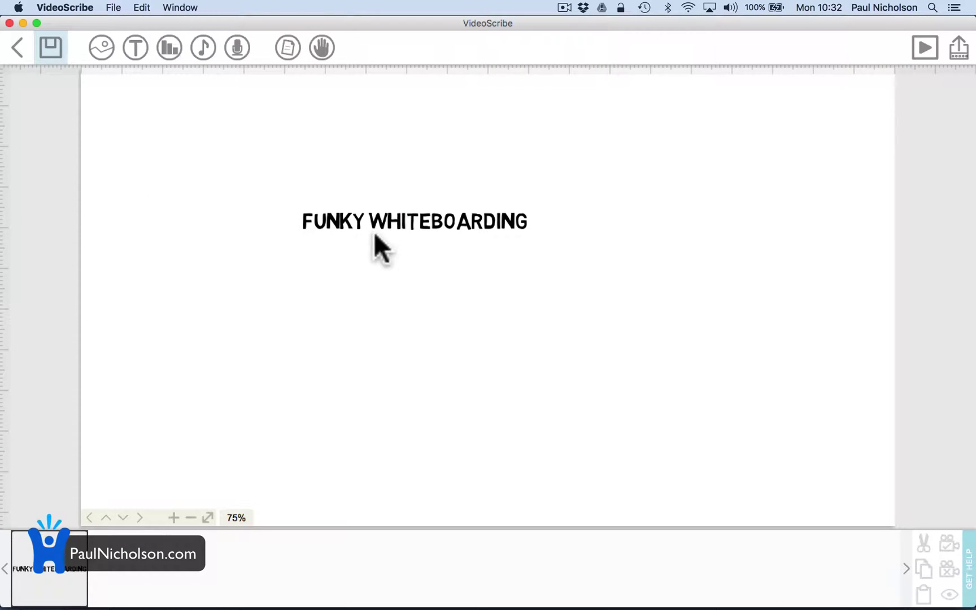
{"action": "left_click_drag", "start_coordinate": [341, 204], "coordinate": [183, 113]}
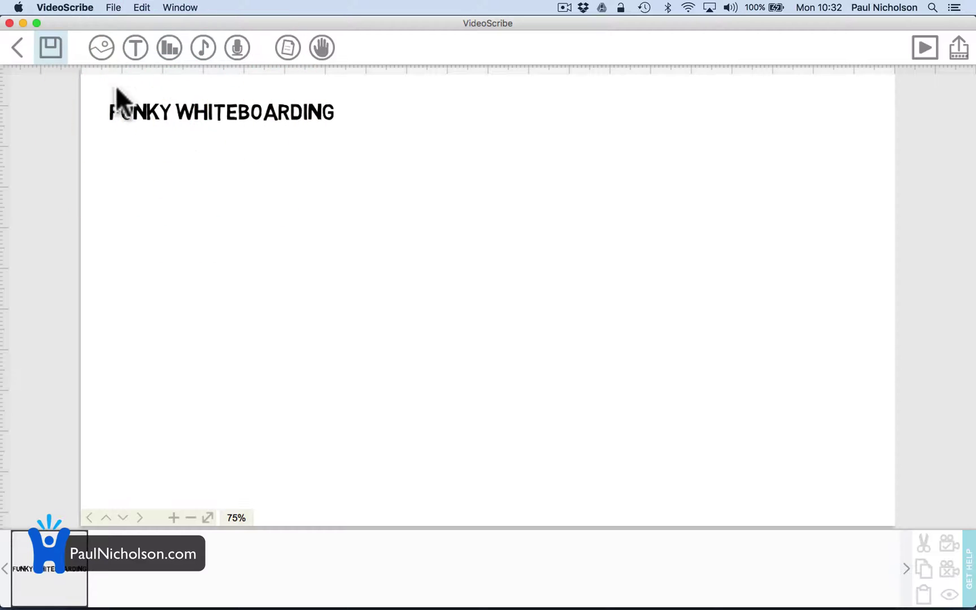
- Add the Happy-Me logo image just below the title
{"action": "left_click", "coordinate": [99, 49]}
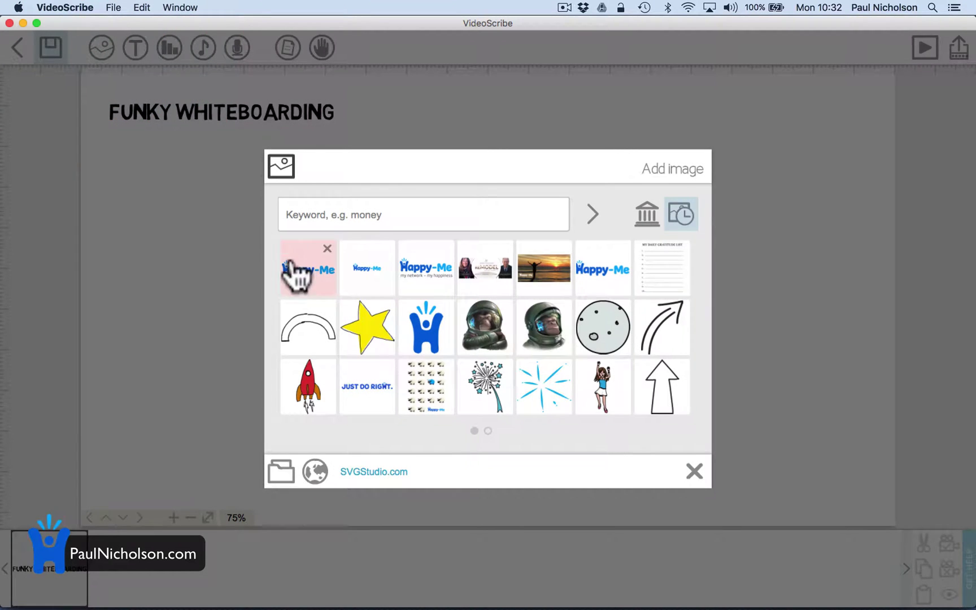
{"action": "left_click", "coordinate": [291, 260]}
{"action": "left_click_drag", "start_coordinate": [415, 330], "coordinate": [296, 228]}
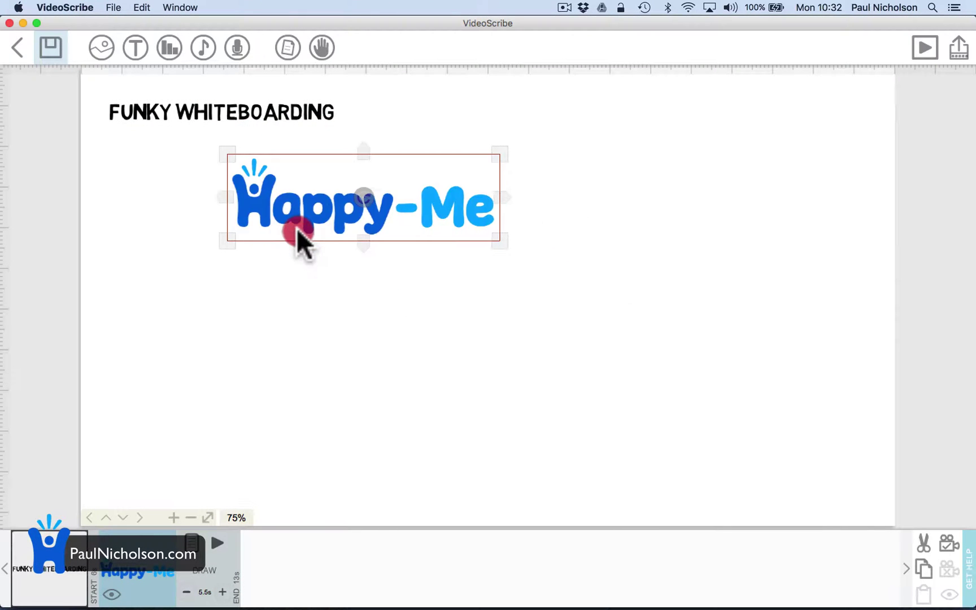
{"action": "left_click", "coordinate": [308, 313]}
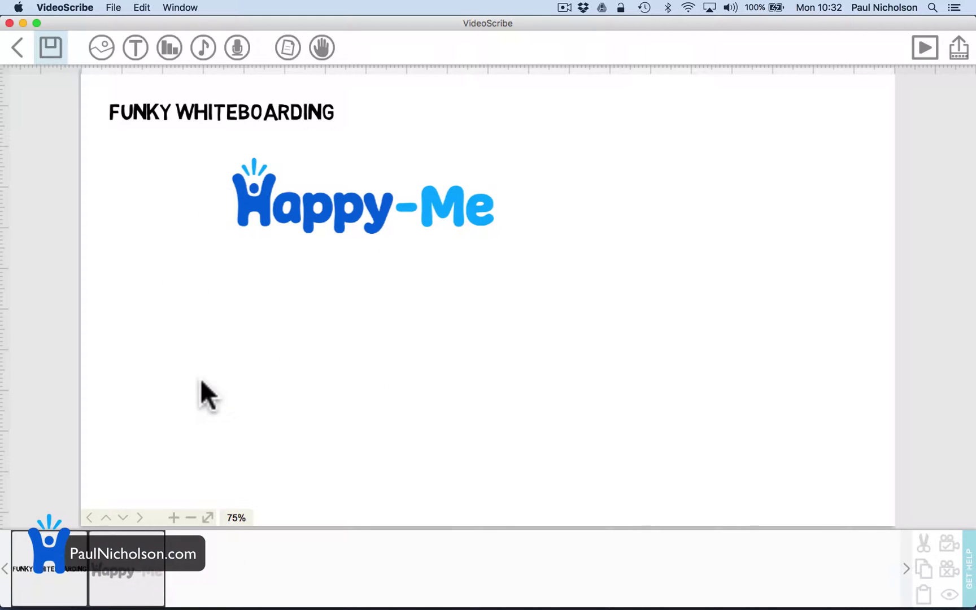
- Set the title's draw time to 2.0s and the logo's to 4.0s, then preview the logo's animation
{"action": "left_click", "coordinate": [62, 587]}
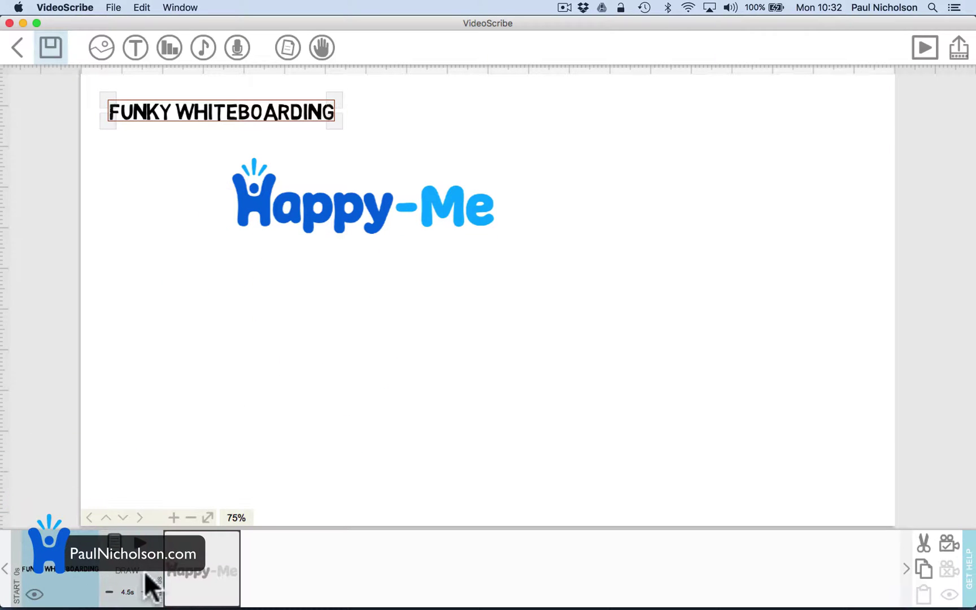
{"action": "left_click", "coordinate": [108, 592]}
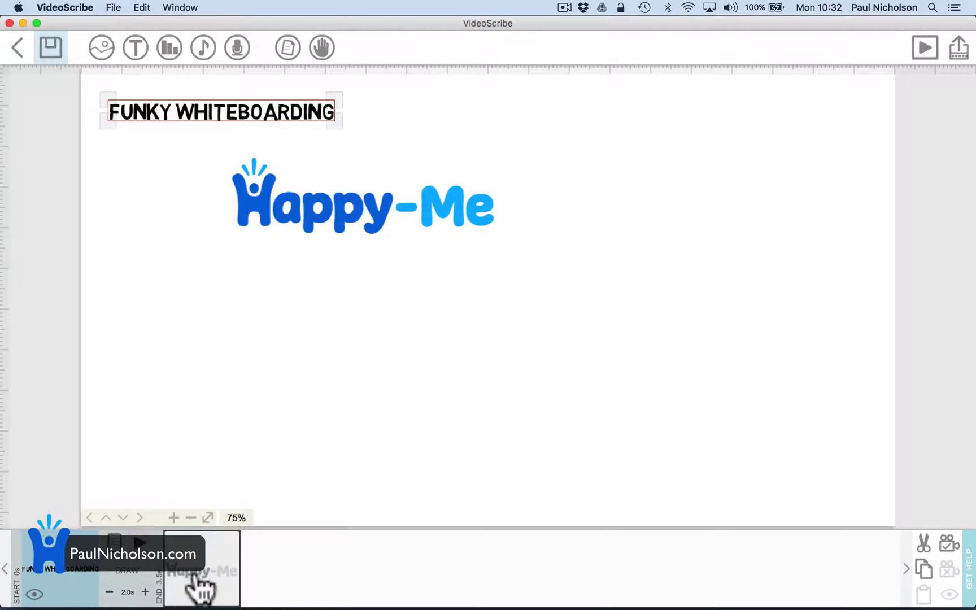
{"action": "left_click", "coordinate": [211, 564]}
{"action": "left_click", "coordinate": [186, 592]}
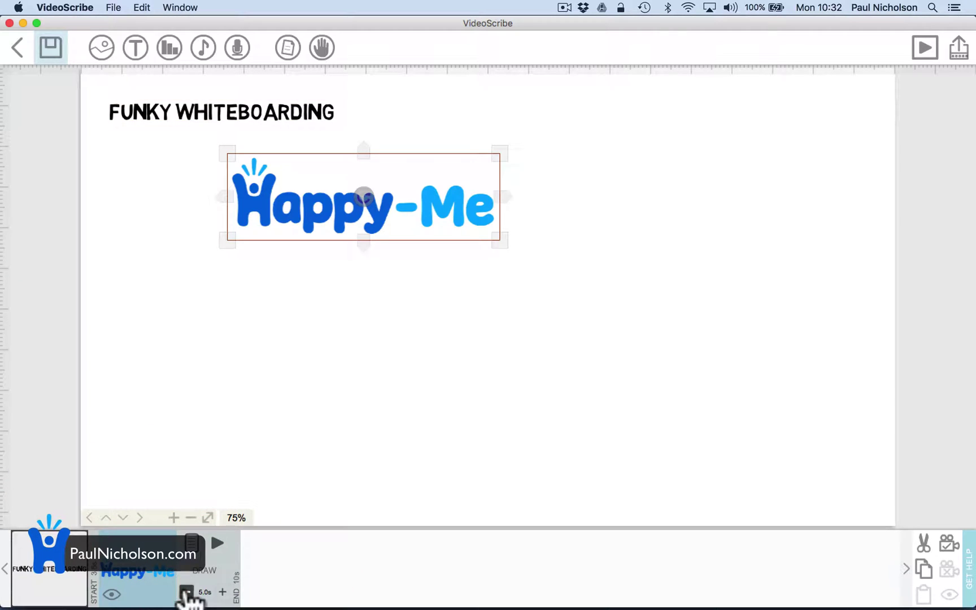
{"action": "left_click", "coordinate": [221, 592]}
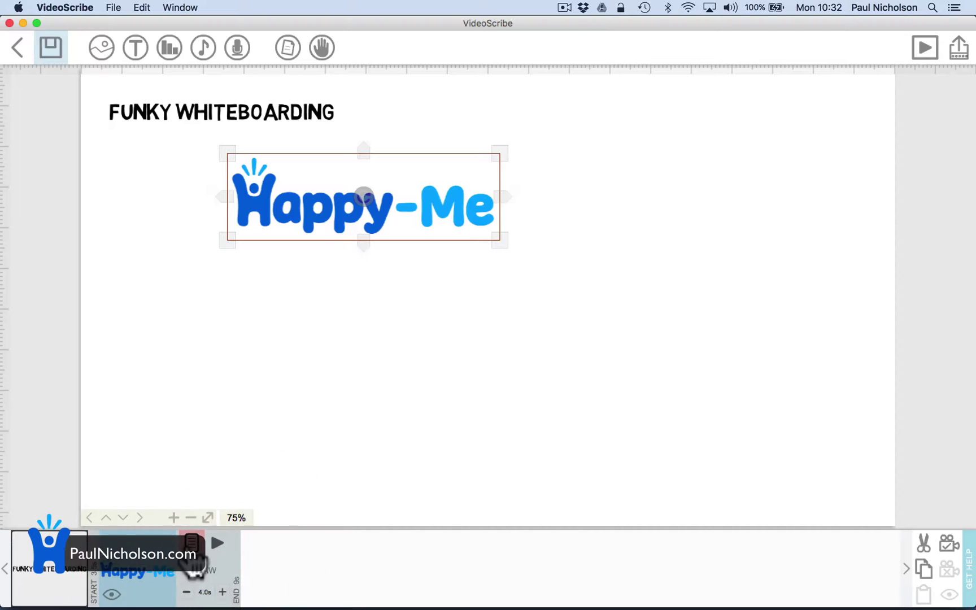
{"action": "left_click", "coordinate": [192, 543]}
{"action": "left_click", "coordinate": [373, 280]}
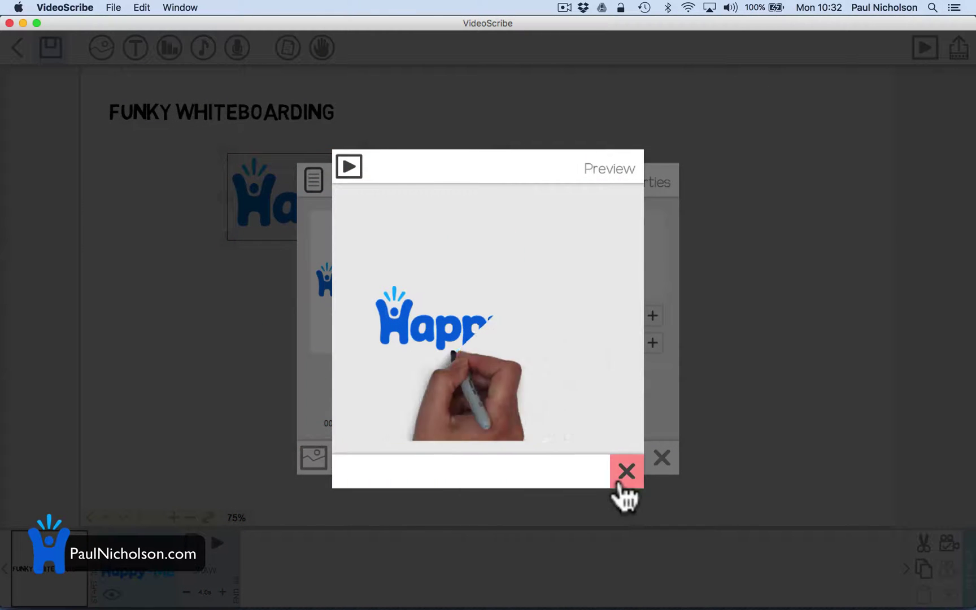
- Switch the logo's animation to move in from the left and preview it
{"action": "left_click", "coordinate": [621, 484]}
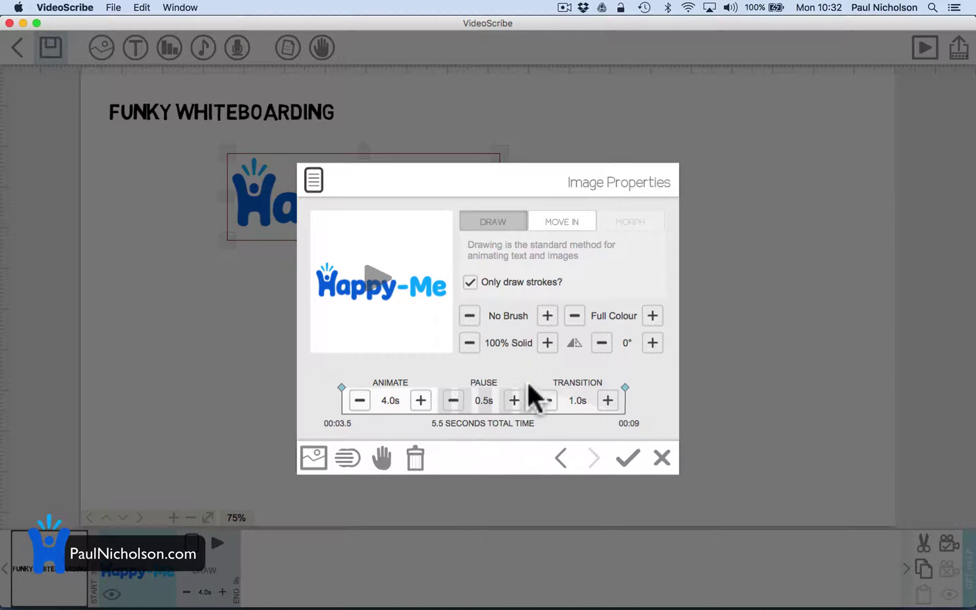
{"action": "left_click", "coordinate": [561, 223]}
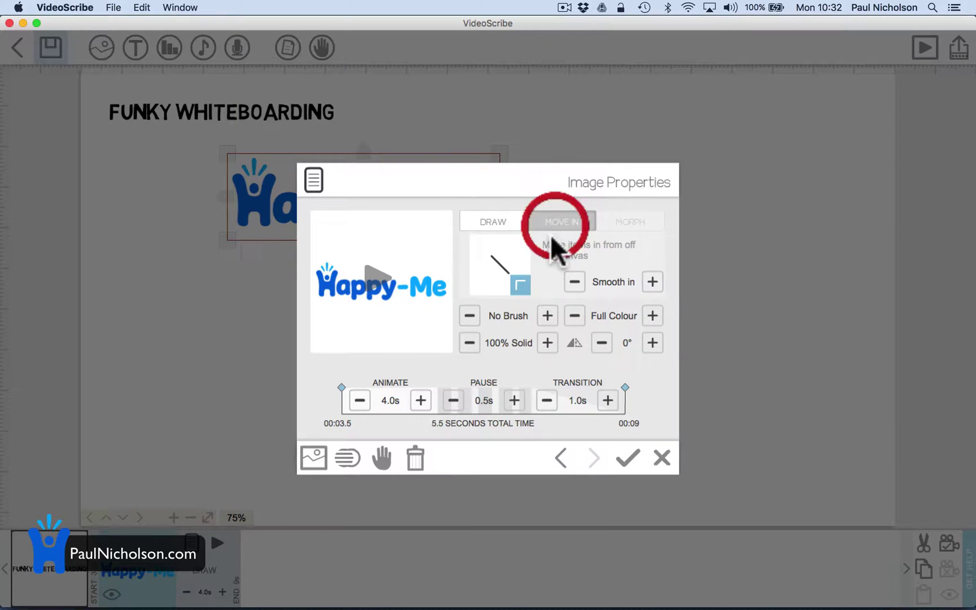
{"action": "left_click_drag", "start_coordinate": [518, 283], "coordinate": [488, 261]}
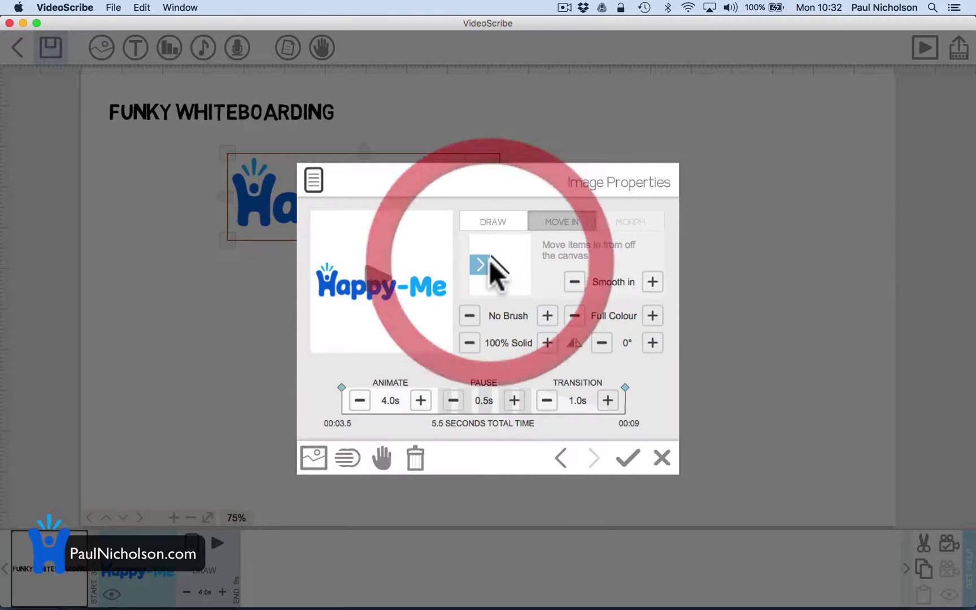
{"action": "left_click", "coordinate": [375, 278]}
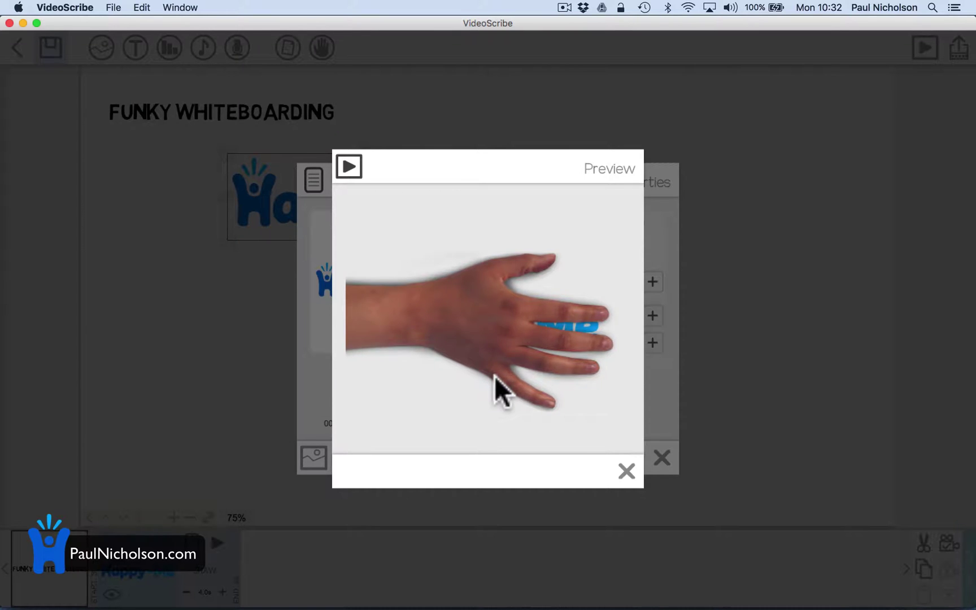
{"action": "left_click", "coordinate": [627, 471]}
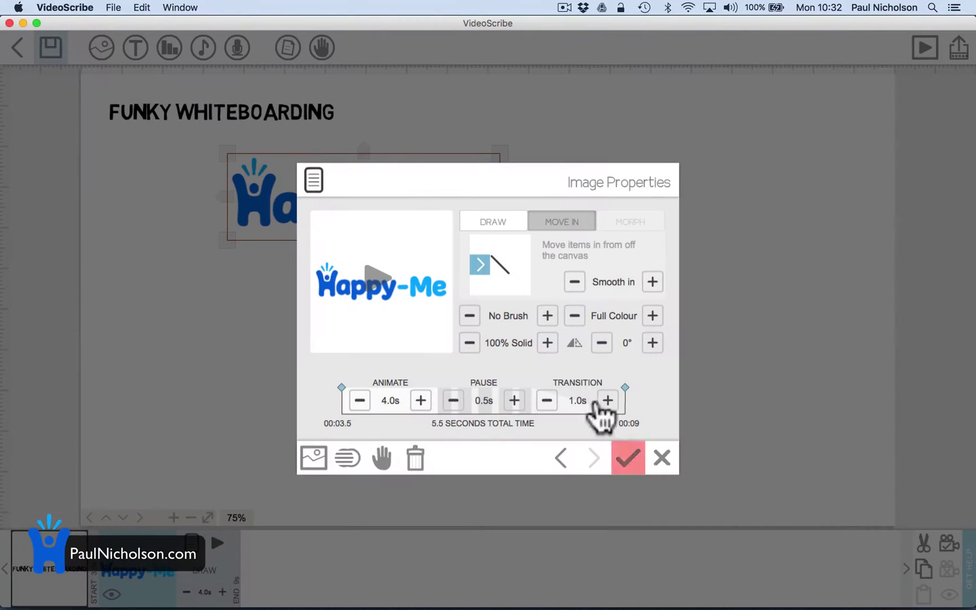
- Shorten the logo's move-in to 3.0s, preview it, and apply the image settings
{"action": "left_click", "coordinate": [359, 400]}
{"action": "left_click", "coordinate": [359, 400]}
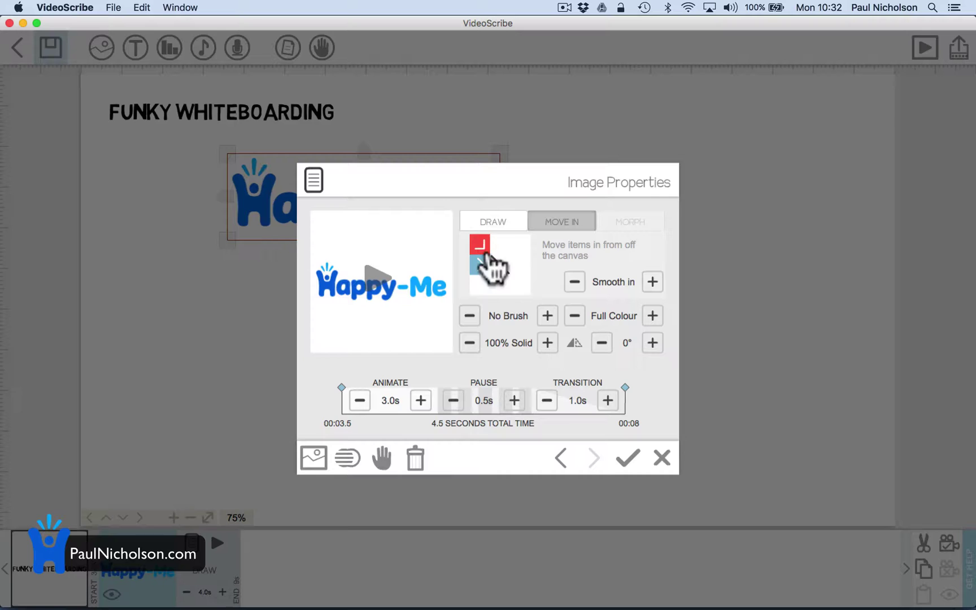
{"action": "left_click", "coordinate": [382, 278]}
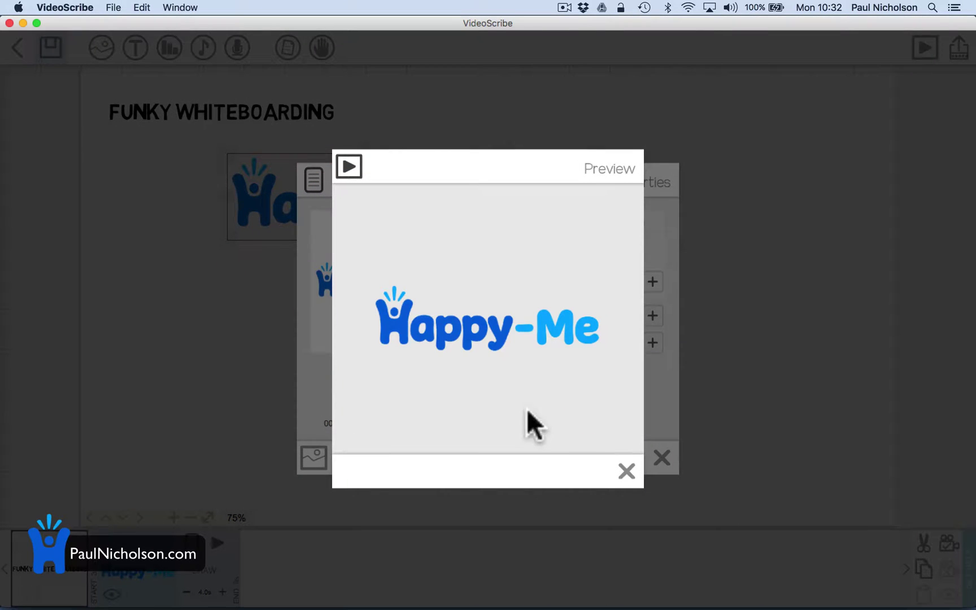
{"action": "left_click", "coordinate": [625, 471]}
{"action": "left_click", "coordinate": [623, 465]}
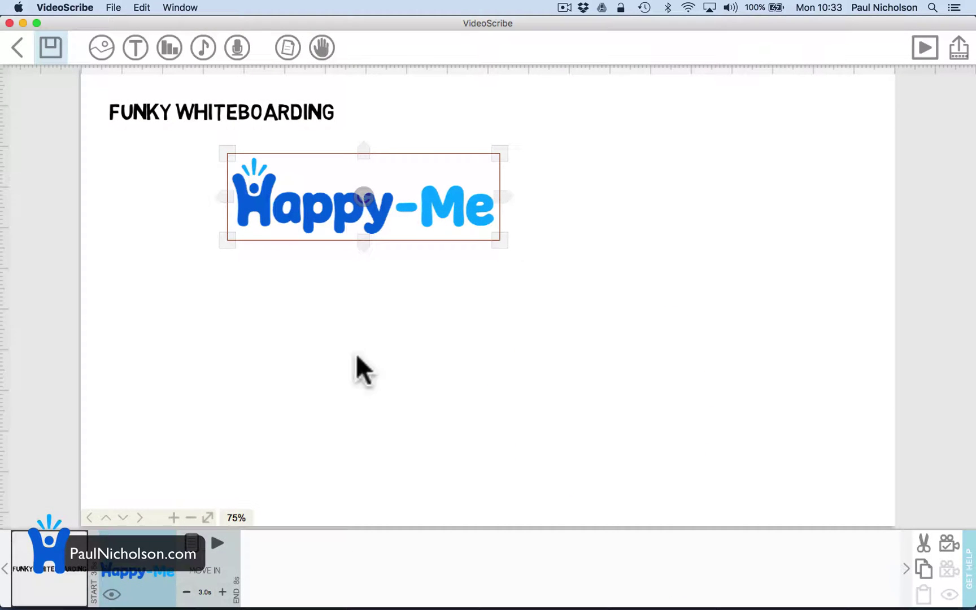
- Preview the scribe, then cut the Happy-Me logo's move-in to 1.5s so the scribe ends at 6.5s
{"action": "left_click", "coordinate": [924, 48]}
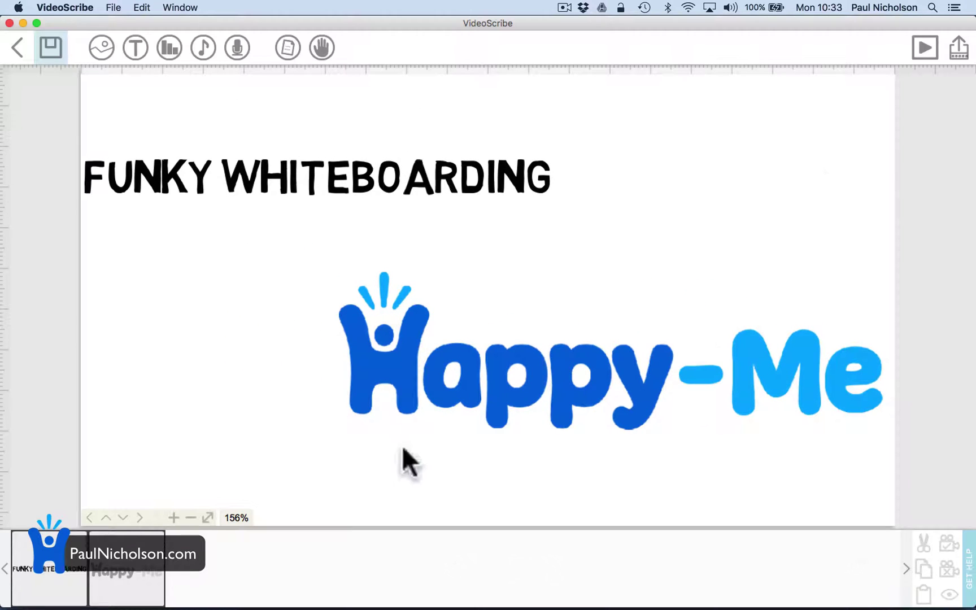
{"action": "left_click", "coordinate": [124, 592]}
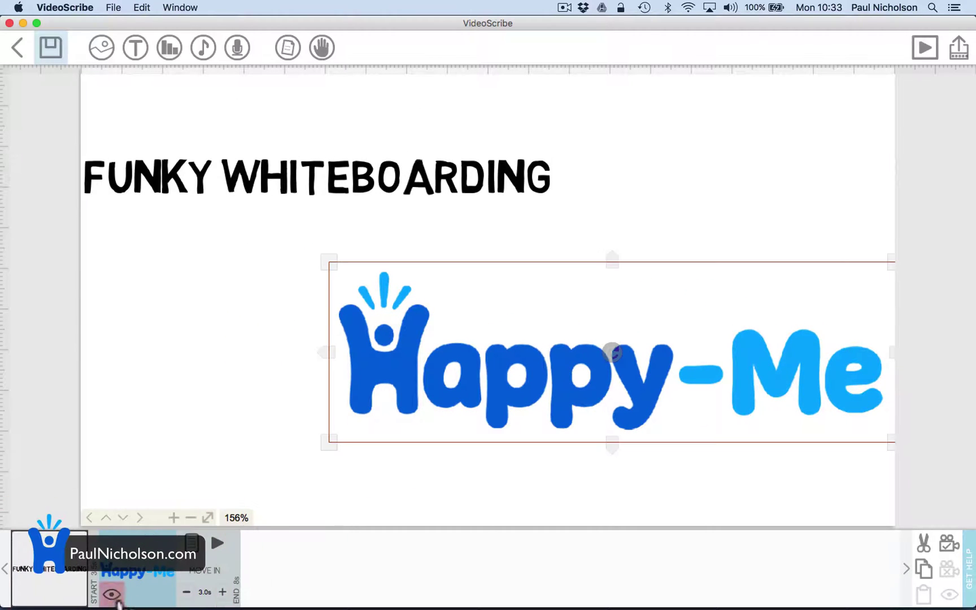
{"action": "left_click", "coordinate": [186, 591]}
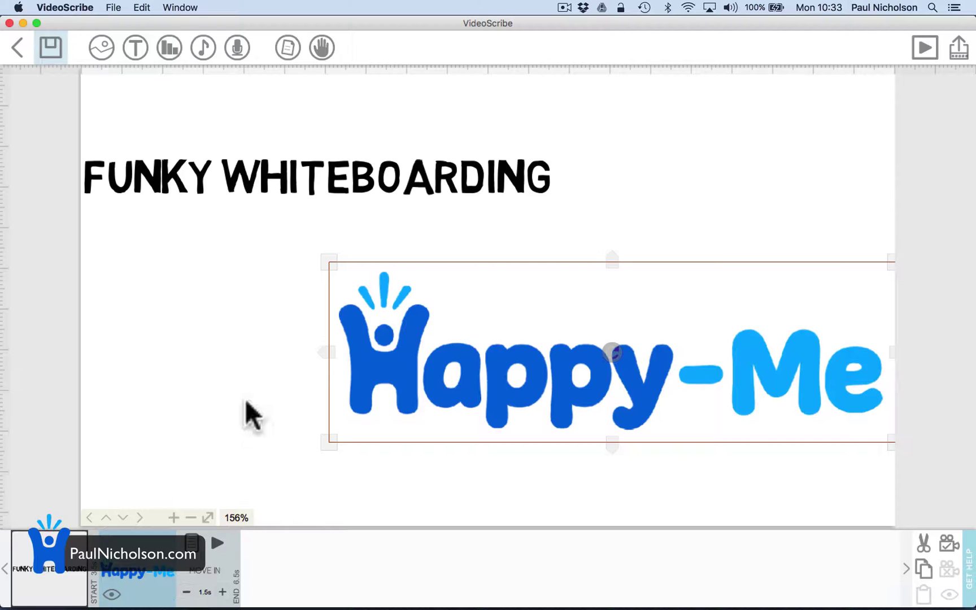
{"action": "left_click", "coordinate": [182, 290]}
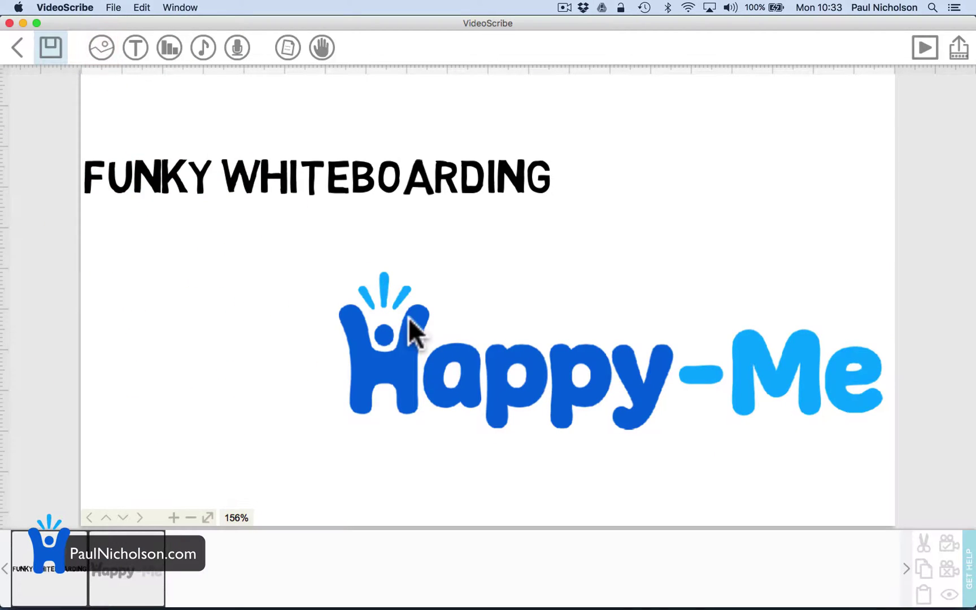
{"action": "scroll", "coordinate": [408, 317], "scroll_direction": "down", "scroll_amount": 3}
{"action": "scroll", "coordinate": [409, 317], "scroll_direction": "down", "scroll_amount": 3}
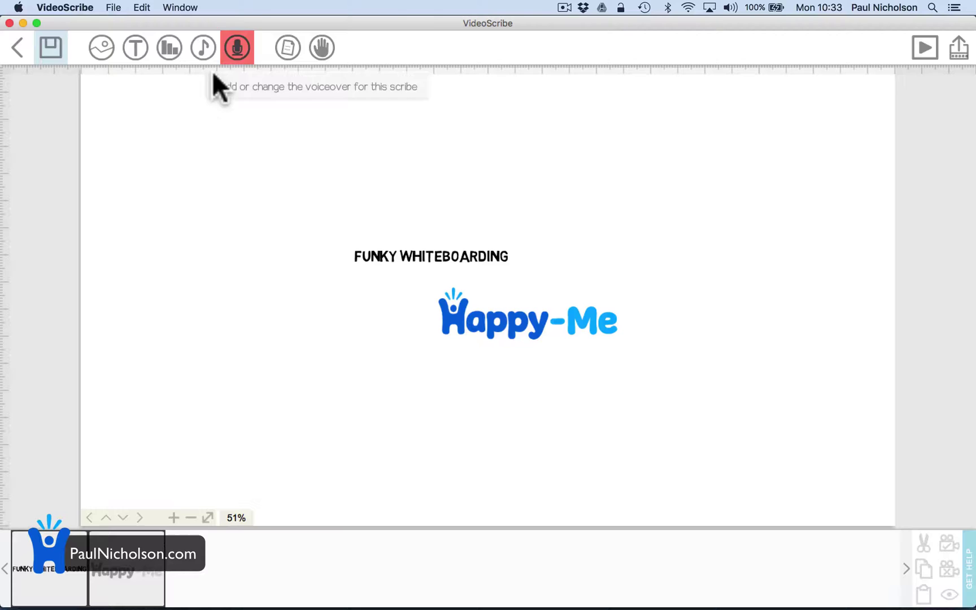
{"action": "left_click", "coordinate": [201, 50]}
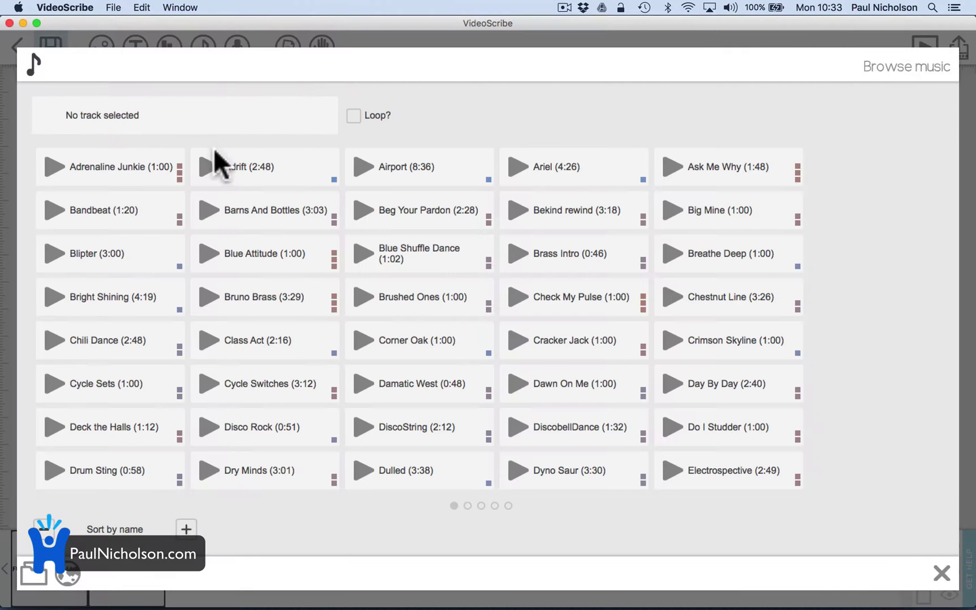
{"action": "left_click", "coordinate": [210, 168]}
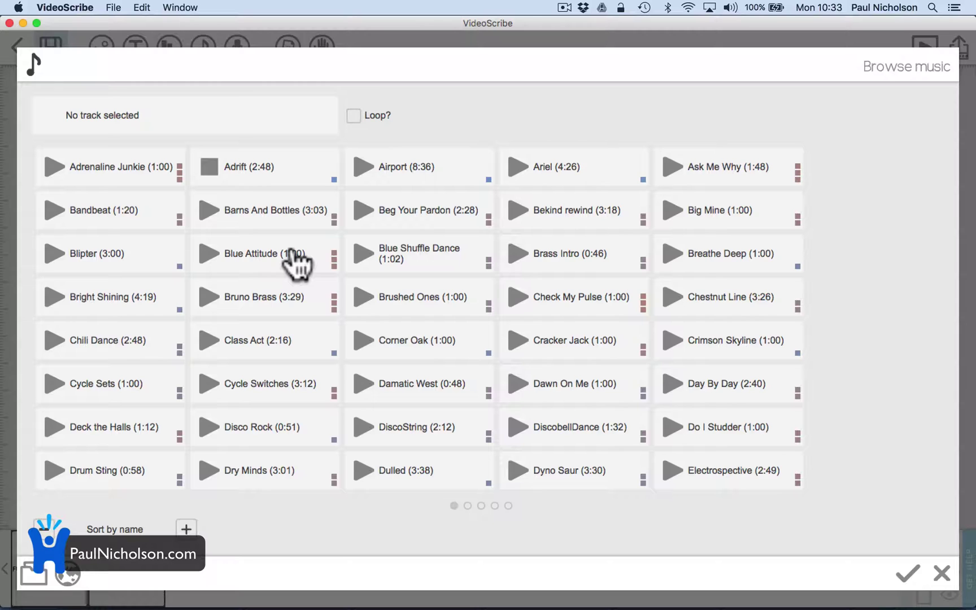
{"action": "left_click", "coordinate": [517, 259]}
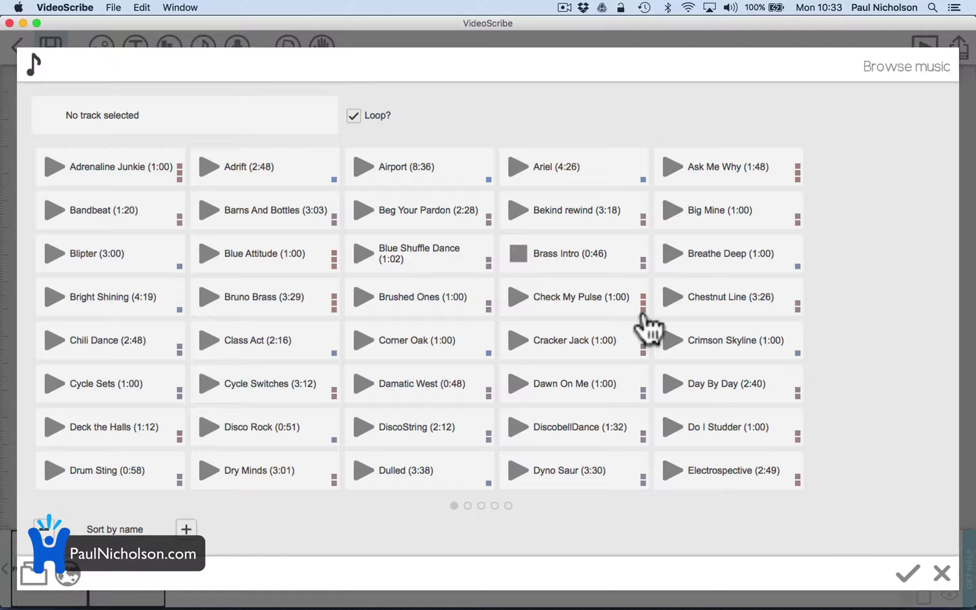
{"action": "left_click", "coordinate": [907, 573]}
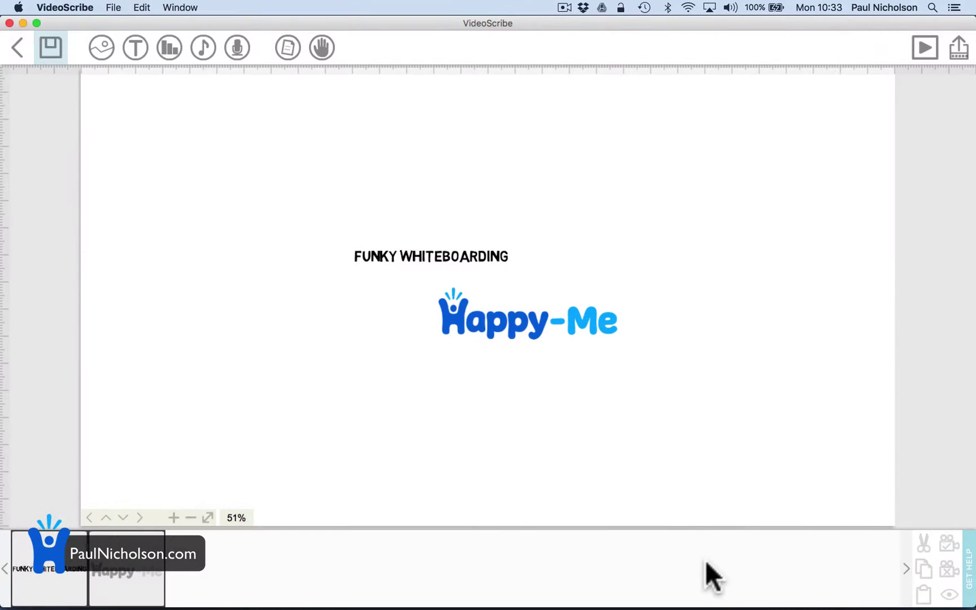
- Audition and set Brass Intro as looping background music, then play the scribe with it
{"action": "left_click", "coordinate": [925, 49]}
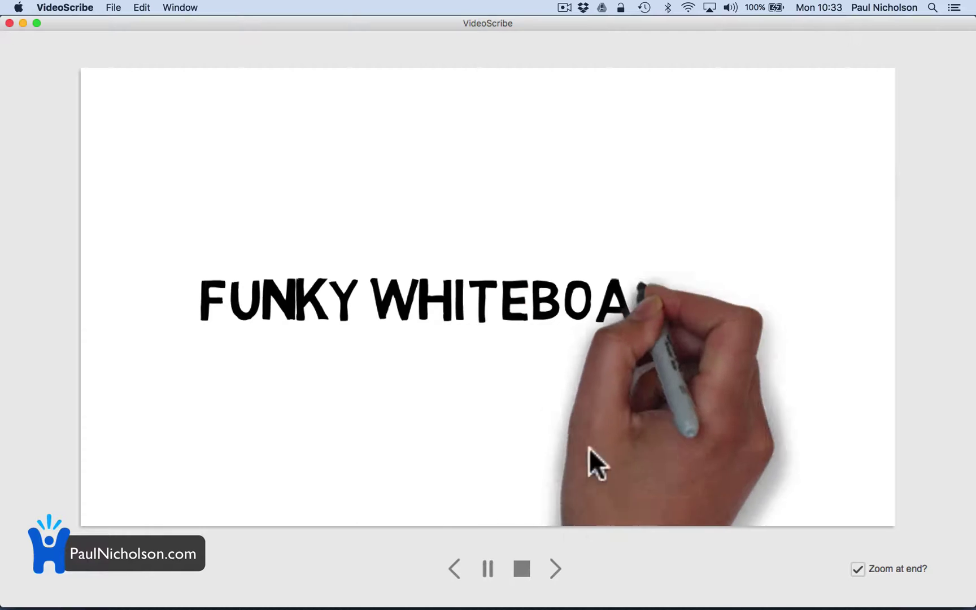
{"action": "left_click", "coordinate": [522, 568]}
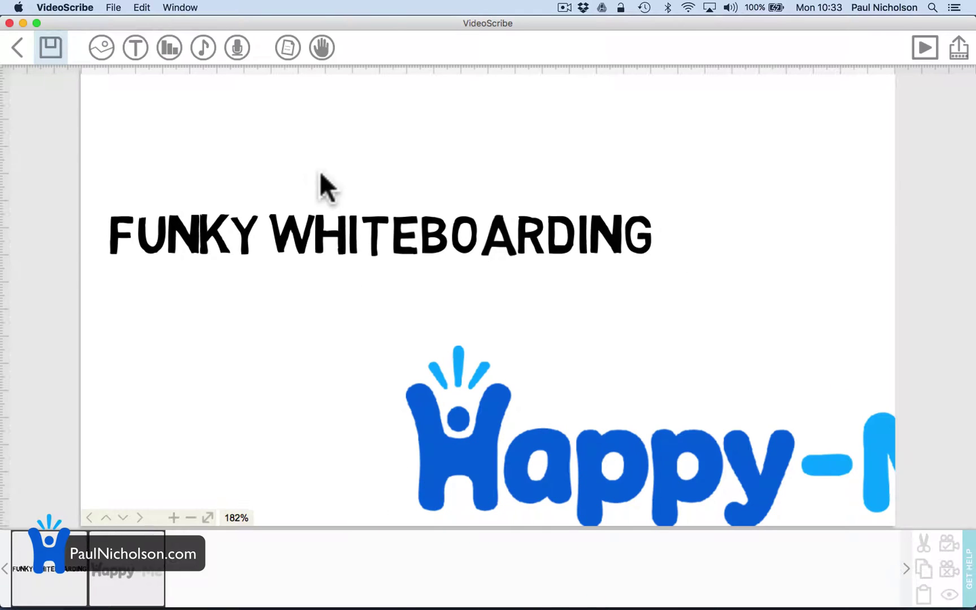
{"action": "left_click", "coordinate": [199, 51]}
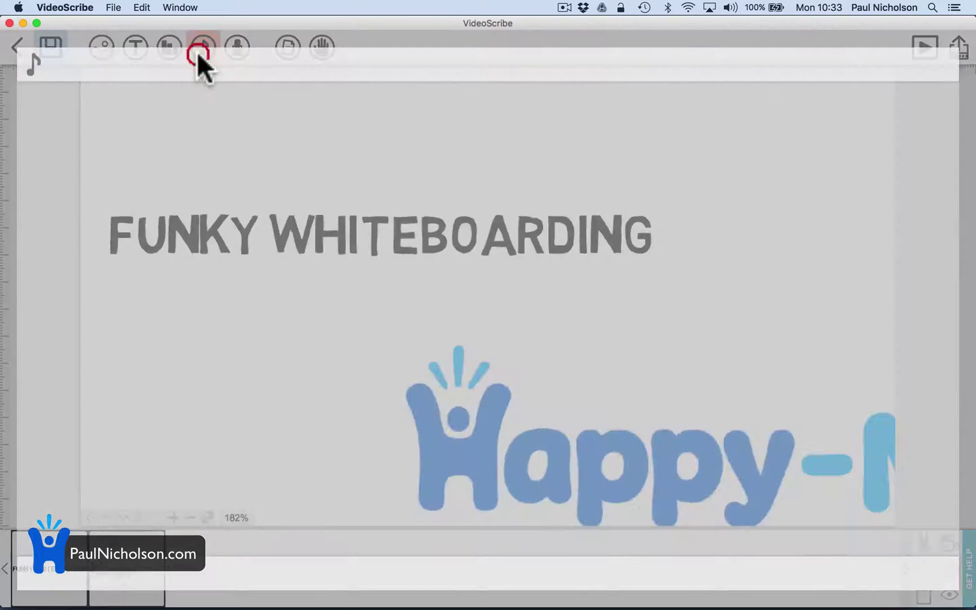
{"action": "left_click", "coordinate": [213, 106]}
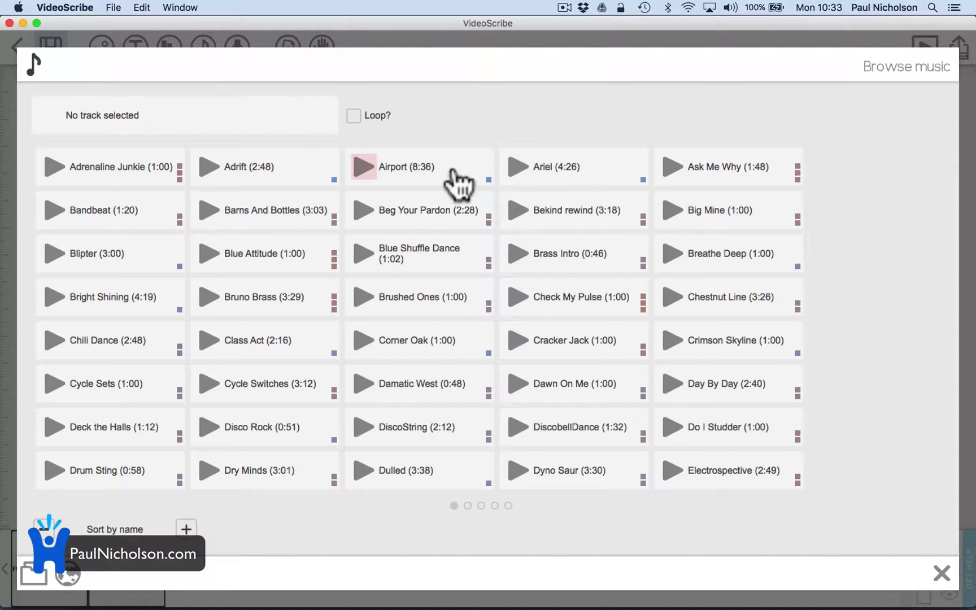
{"action": "left_click", "coordinate": [541, 256]}
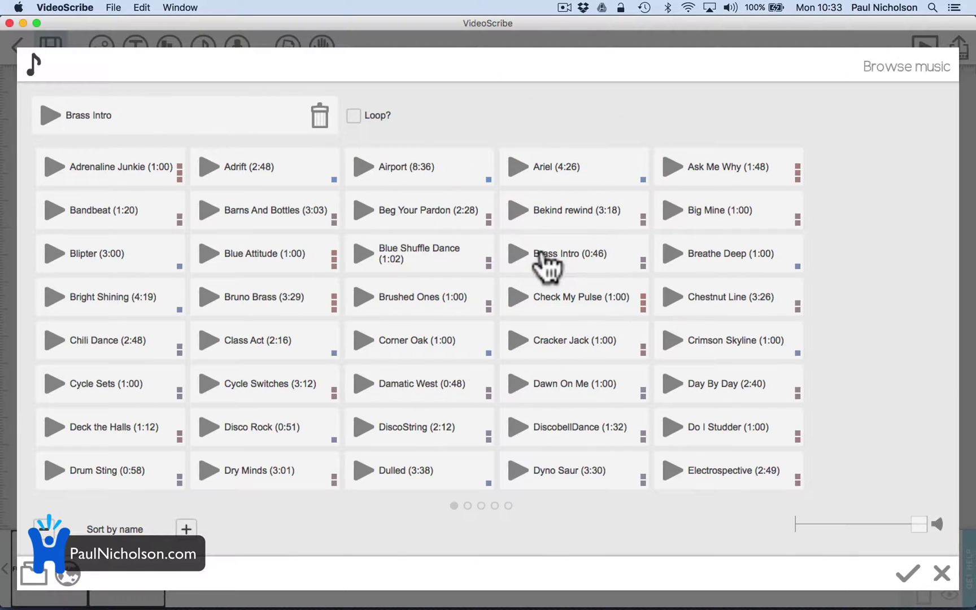
{"action": "left_click", "coordinate": [516, 254]}
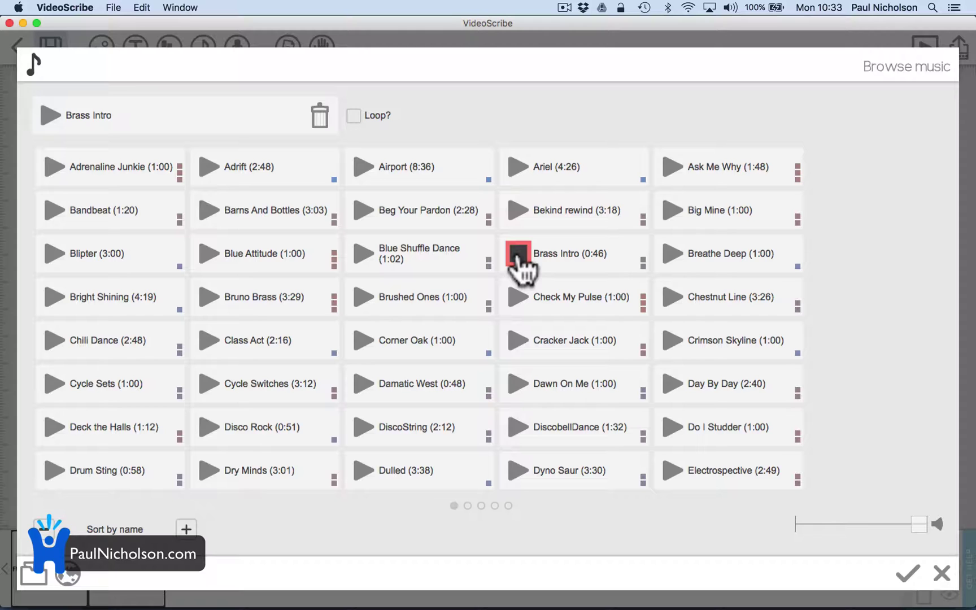
{"action": "left_click", "coordinate": [517, 255]}
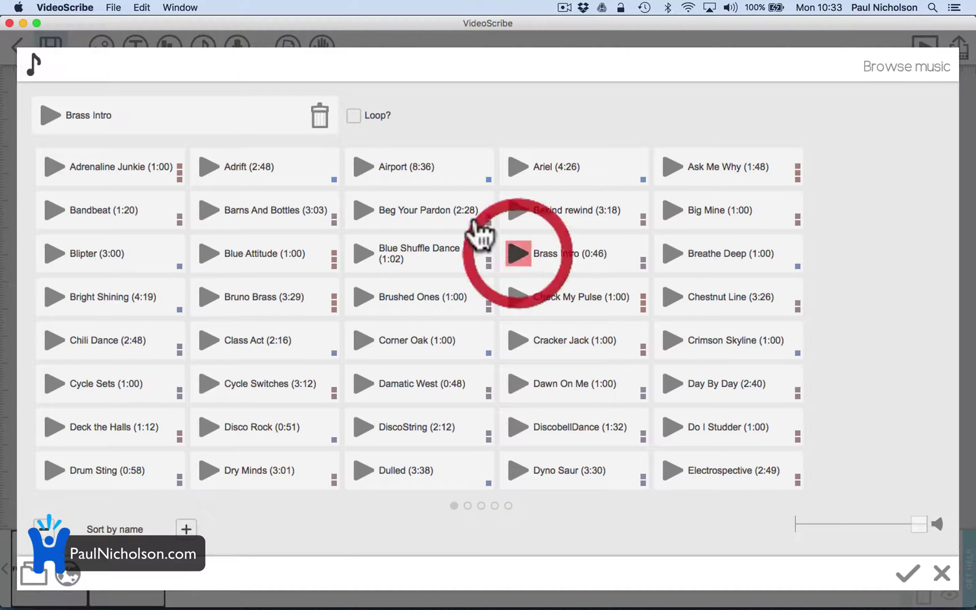
{"action": "left_click", "coordinate": [353, 115]}
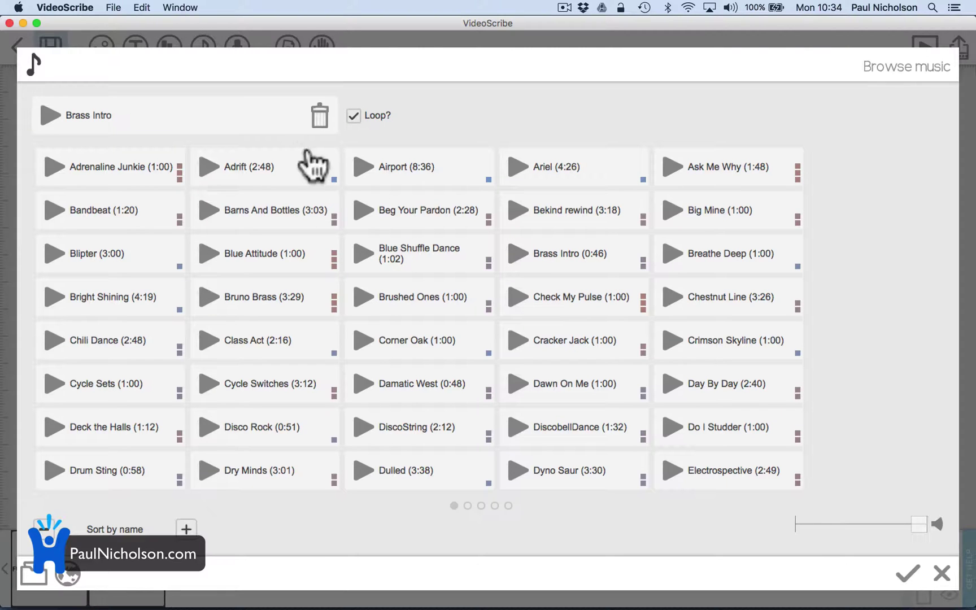
{"action": "left_click", "coordinate": [906, 573]}
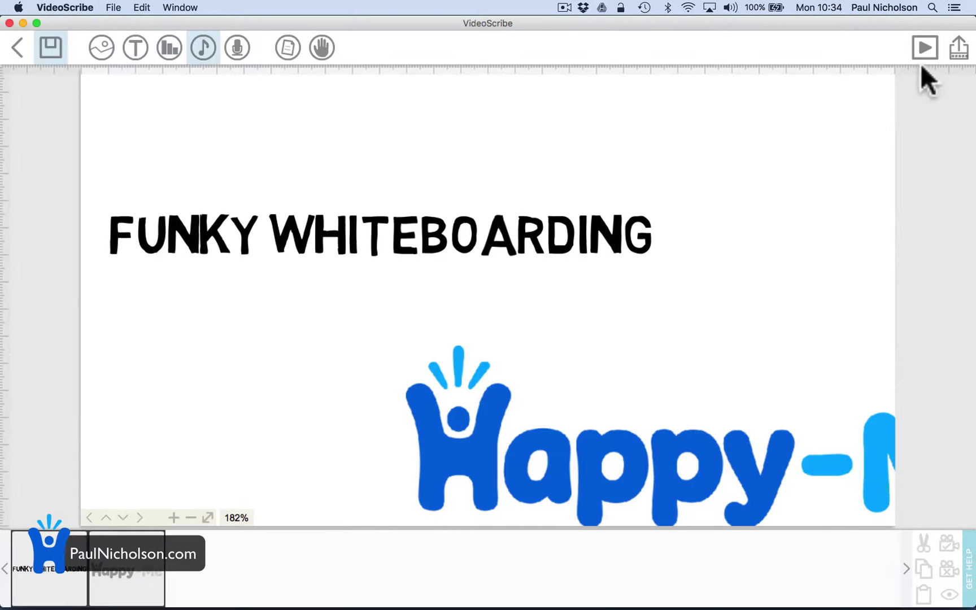
{"action": "left_click", "coordinate": [925, 50]}
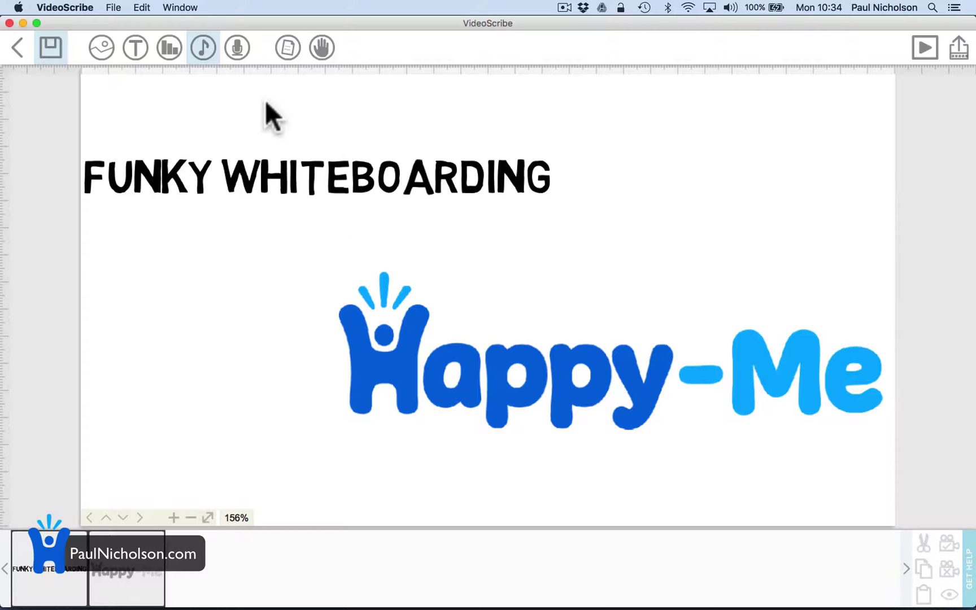
- Record a 7.3-second voiceover on the Built-in Microphone and accept it
{"action": "left_click", "coordinate": [237, 48]}
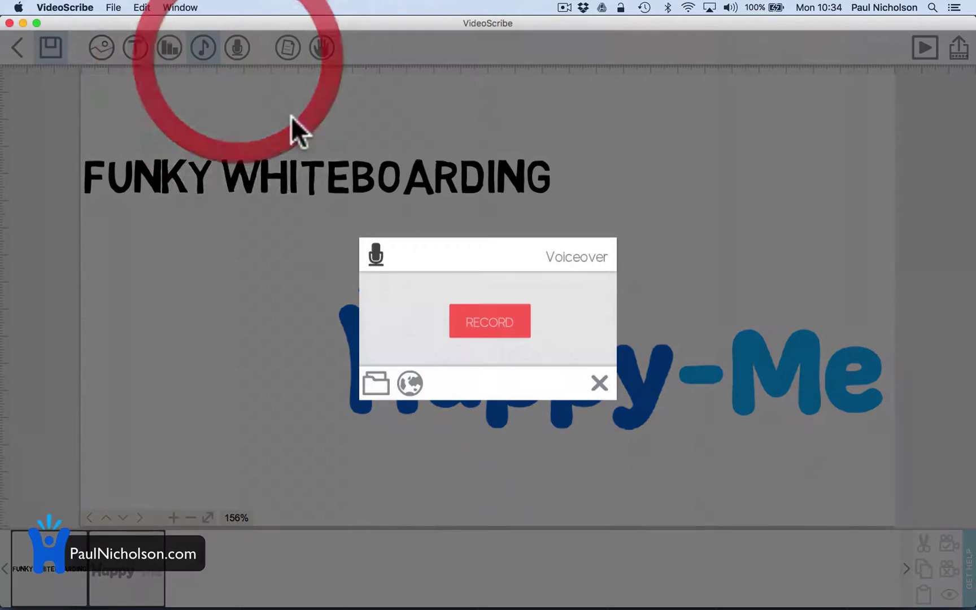
{"action": "left_click", "coordinate": [503, 322]}
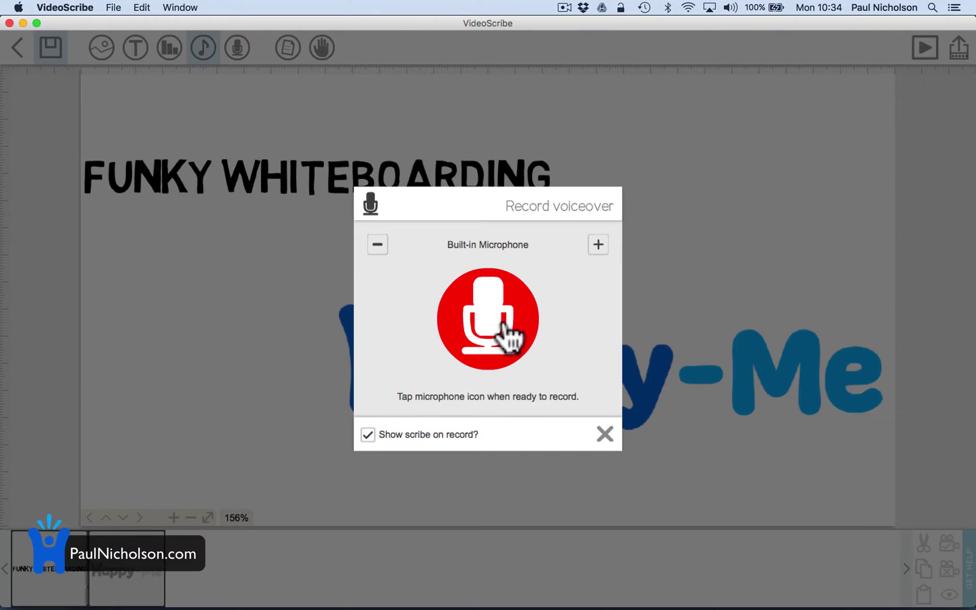
{"action": "left_click", "coordinate": [598, 244]}
{"action": "left_click", "coordinate": [377, 244]}
{"action": "left_click", "coordinate": [506, 345]}
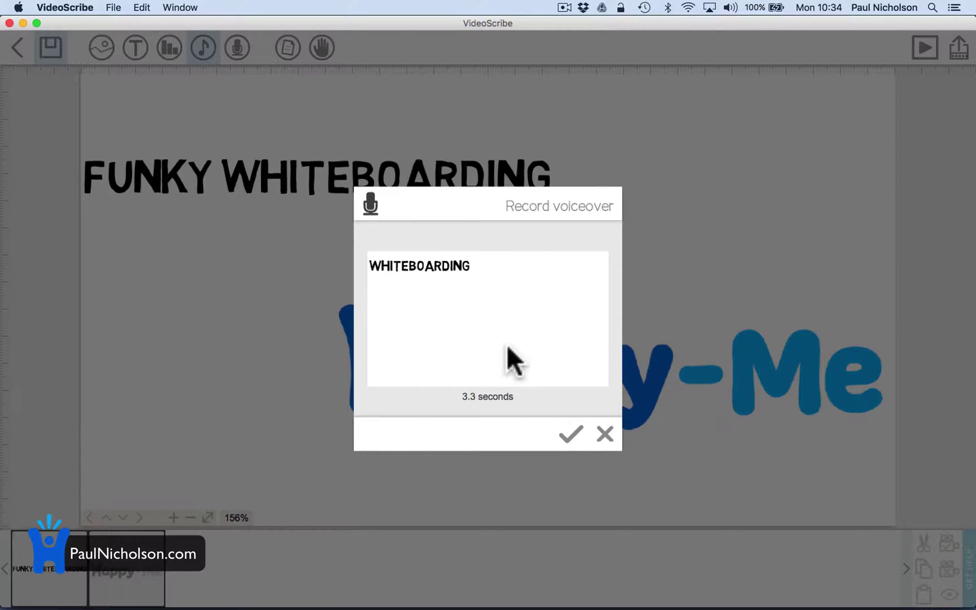
{"action": "left_click", "coordinate": [566, 442]}
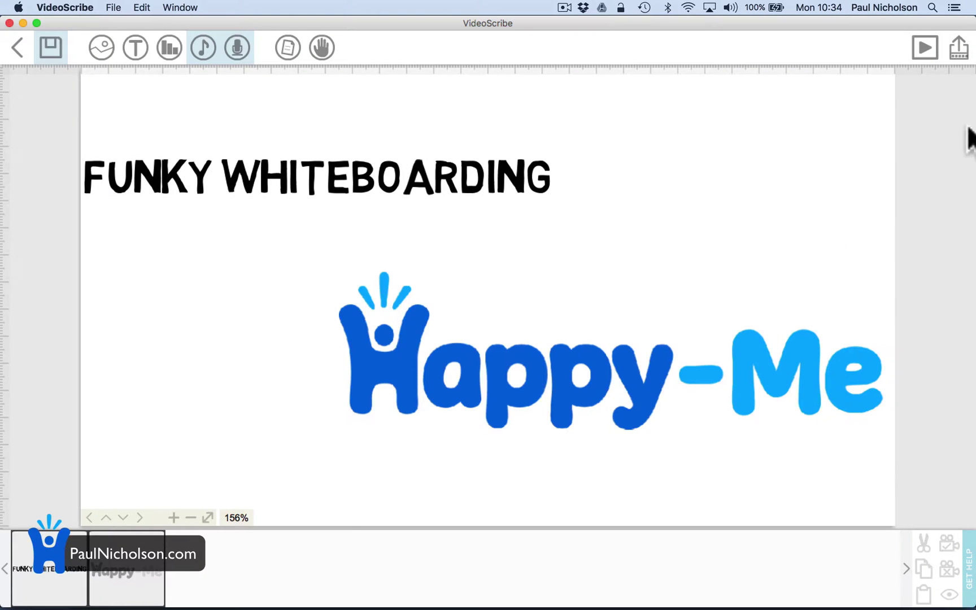
- Play the scribe preview with the system volume raised two steps
{"action": "left_click", "coordinate": [922, 50]}
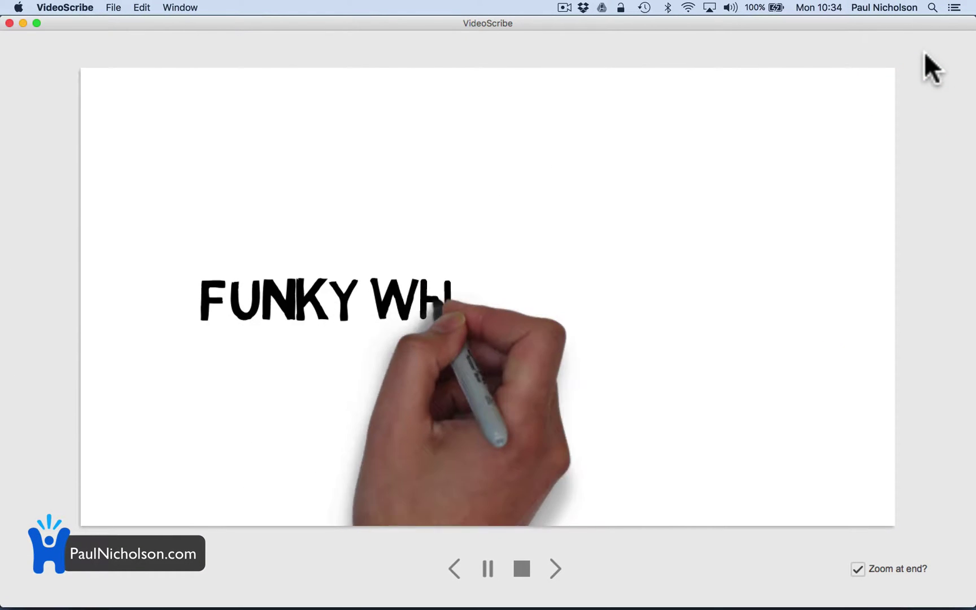
{"action": "key", "text": "XF86AudioRaiseVolume"}
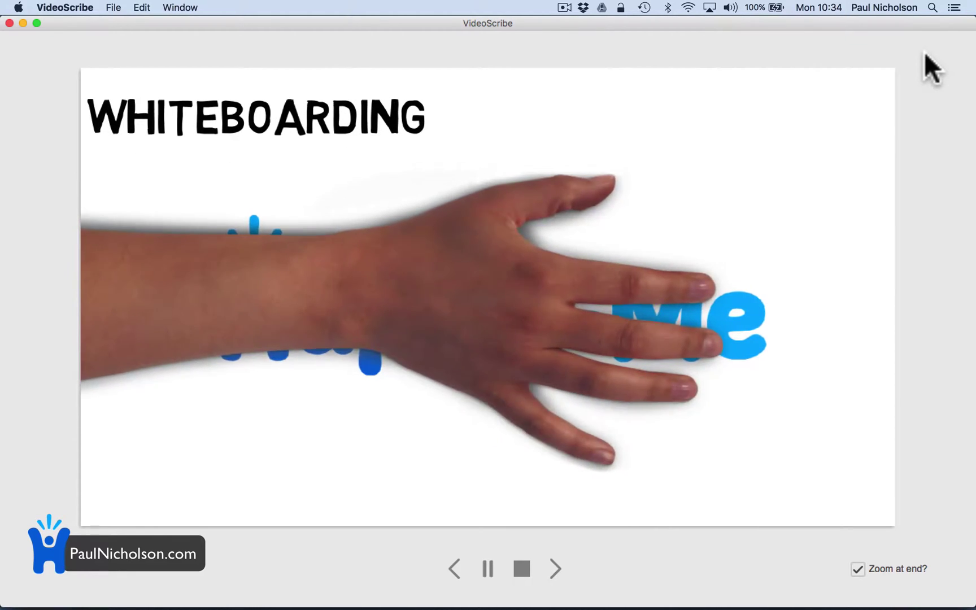
{"action": "key", "text": "XF86AudioRaiseVolume"}
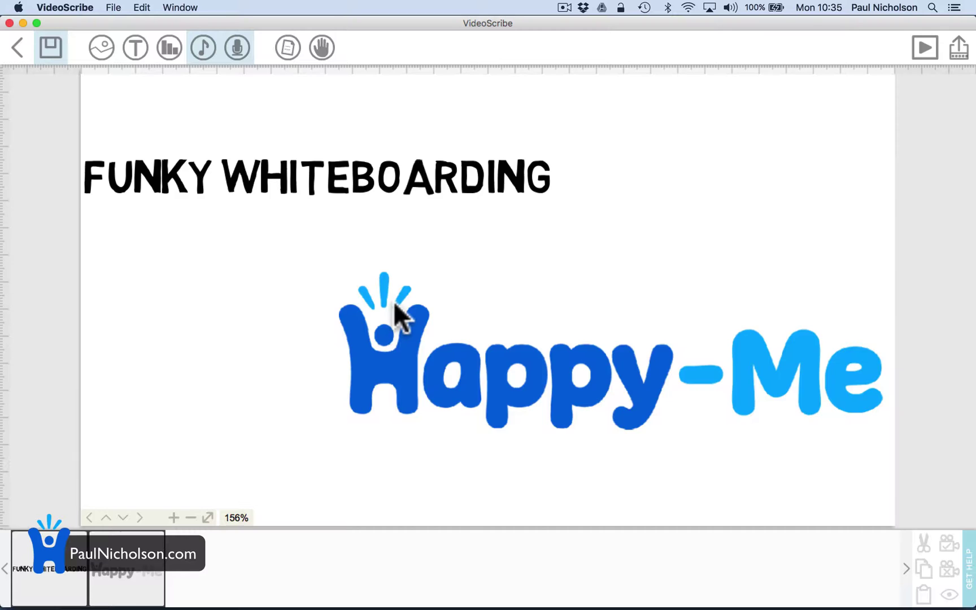
- Add a curved arrow, rotate it to point right, and shrink it beside the logo
{"action": "scroll", "coordinate": [393, 301], "scroll_direction": "down", "scroll_amount": 5}
{"action": "left_click", "coordinate": [101, 48]}
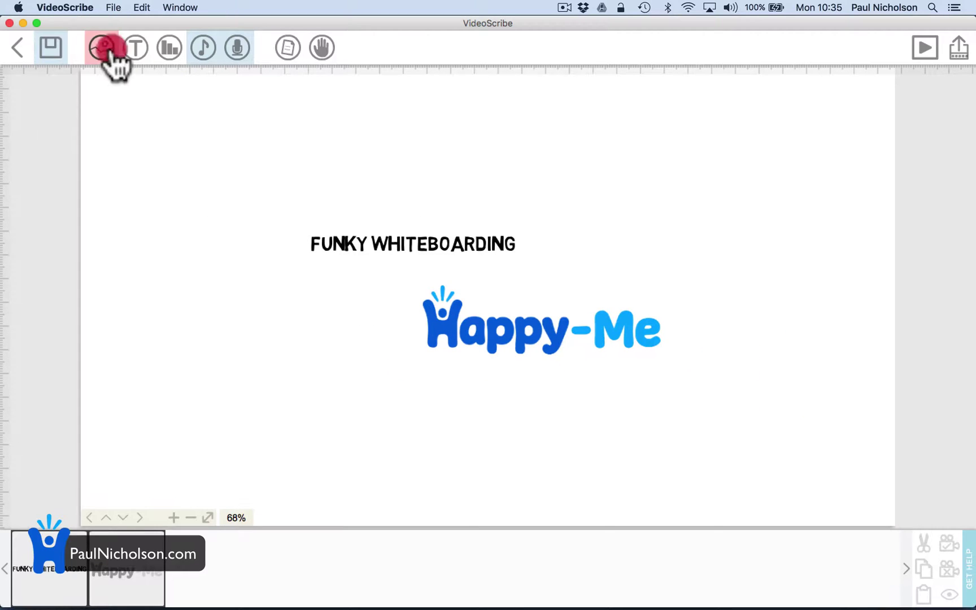
{"action": "left_click", "coordinate": [644, 347]}
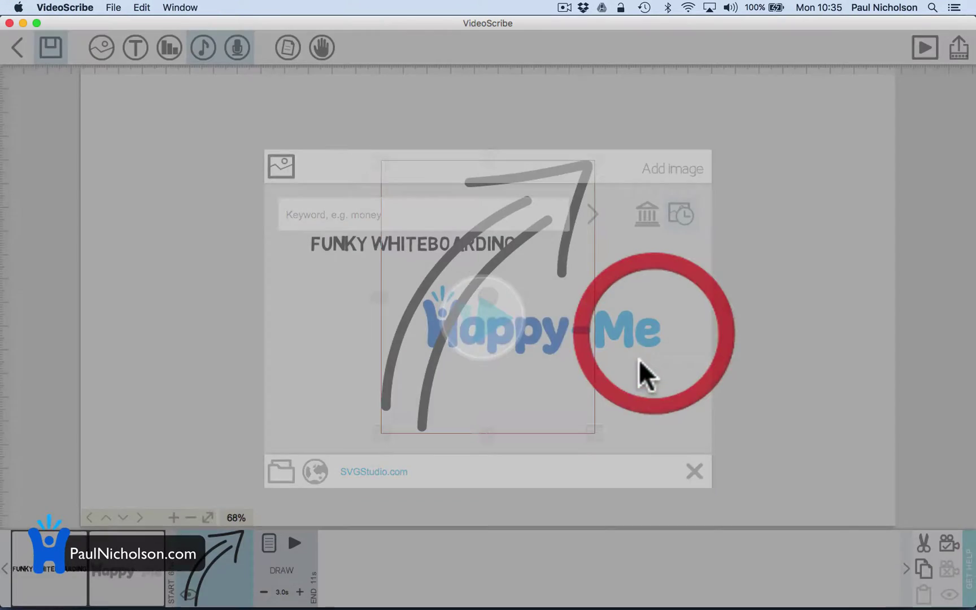
{"action": "mouse_move", "coordinate": [539, 364]}
{"action": "left_mouse_down"}
{"action": "mouse_move", "coordinate": [654, 364]}
{"action": "mouse_move", "coordinate": [533, 359]}
{"action": "left_mouse_up"}
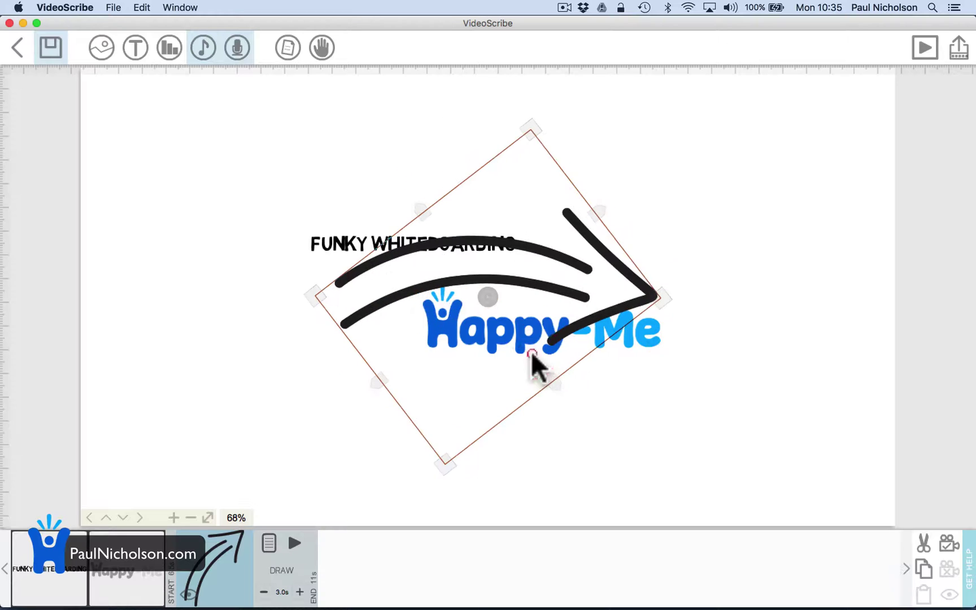
{"action": "left_click_drag", "start_coordinate": [490, 272], "coordinate": [734, 376]}
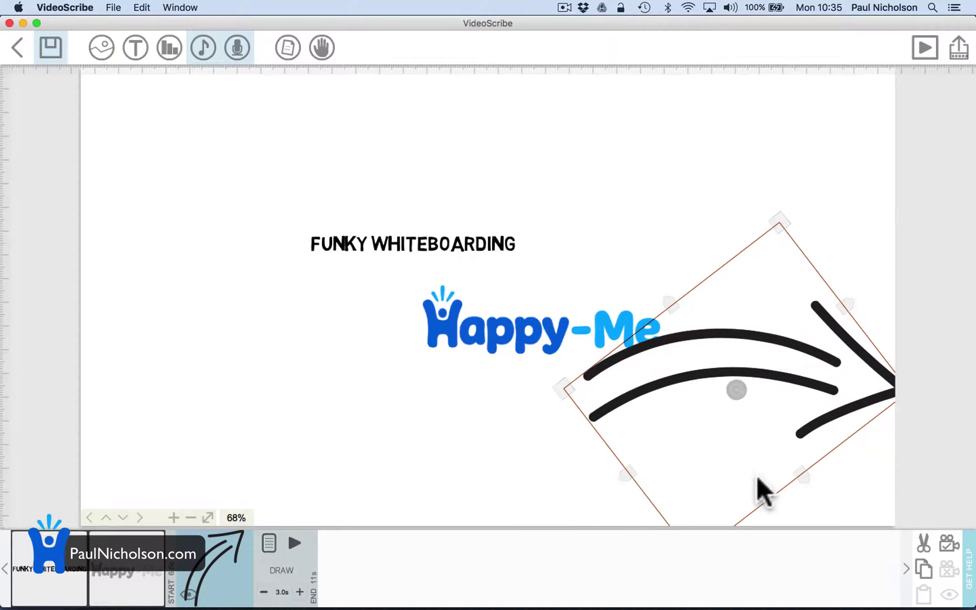
{"action": "left_click_drag", "start_coordinate": [775, 229], "coordinate": [760, 291]}
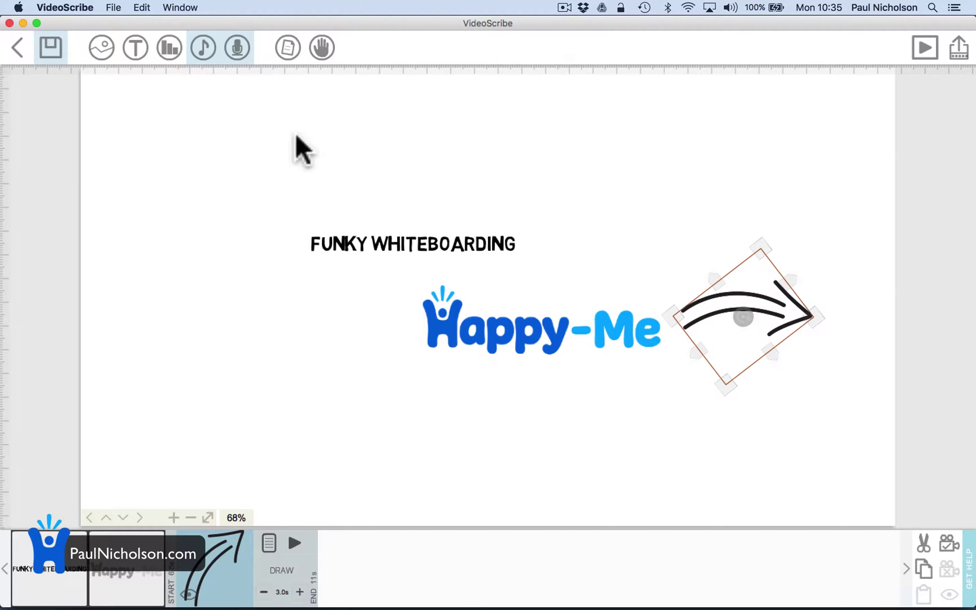
- Add the space-monkey astronaut image and position it right of the arrow
{"action": "left_click", "coordinate": [101, 47]}
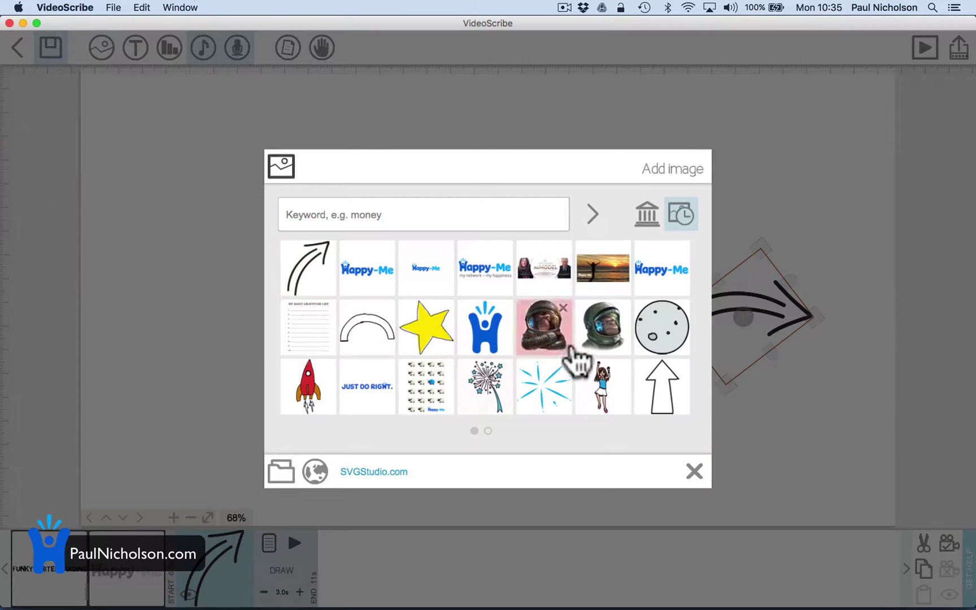
{"action": "left_click", "coordinate": [526, 334]}
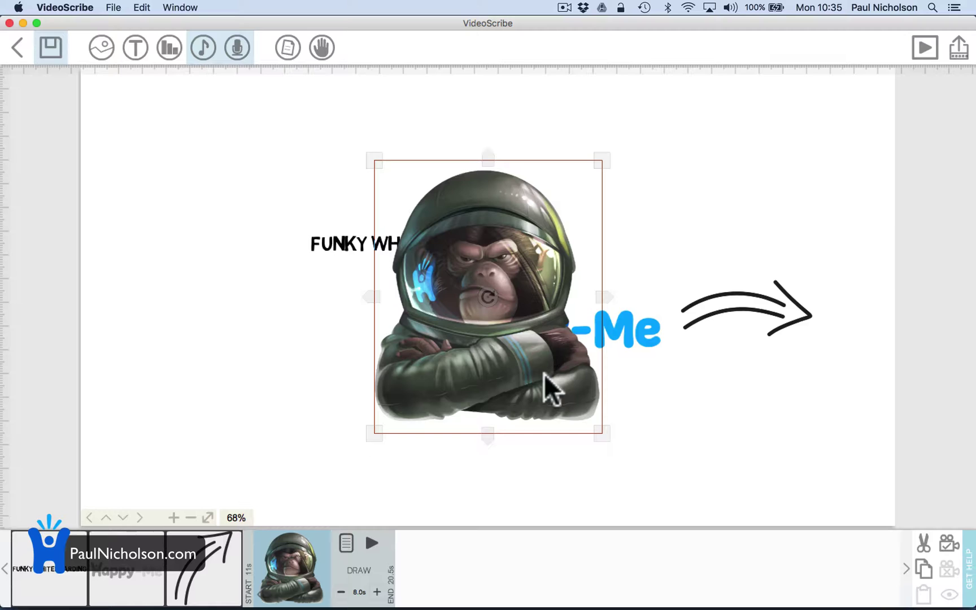
{"action": "left_click", "coordinate": [503, 365]}
{"action": "left_click_drag", "start_coordinate": [502, 365], "coordinate": [752, 381]}
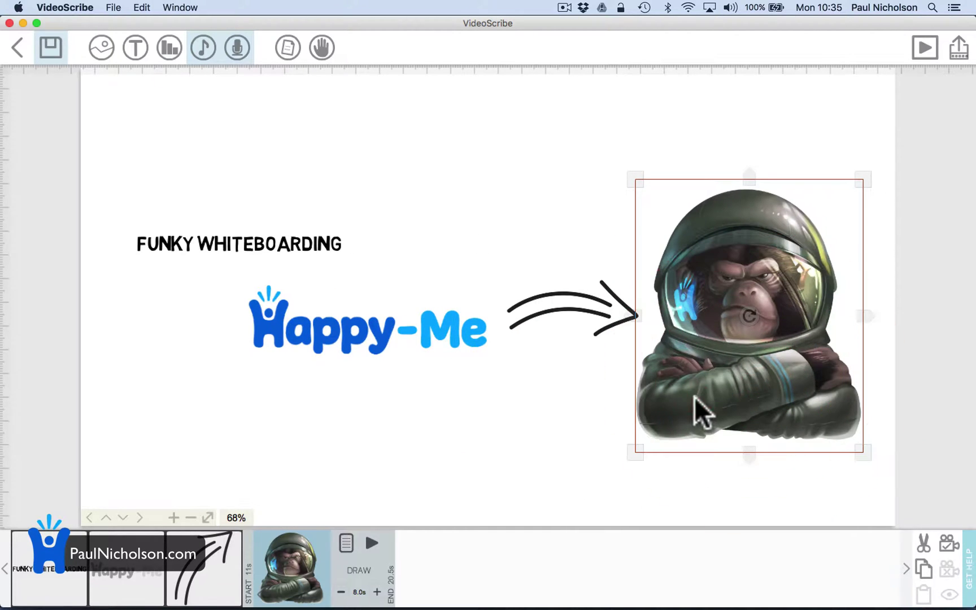
{"action": "left_click", "coordinate": [694, 397]}
- Compare the monkey image's Morph and Draw animations with previews, keeping Draw
{"action": "left_click", "coordinate": [345, 544]}
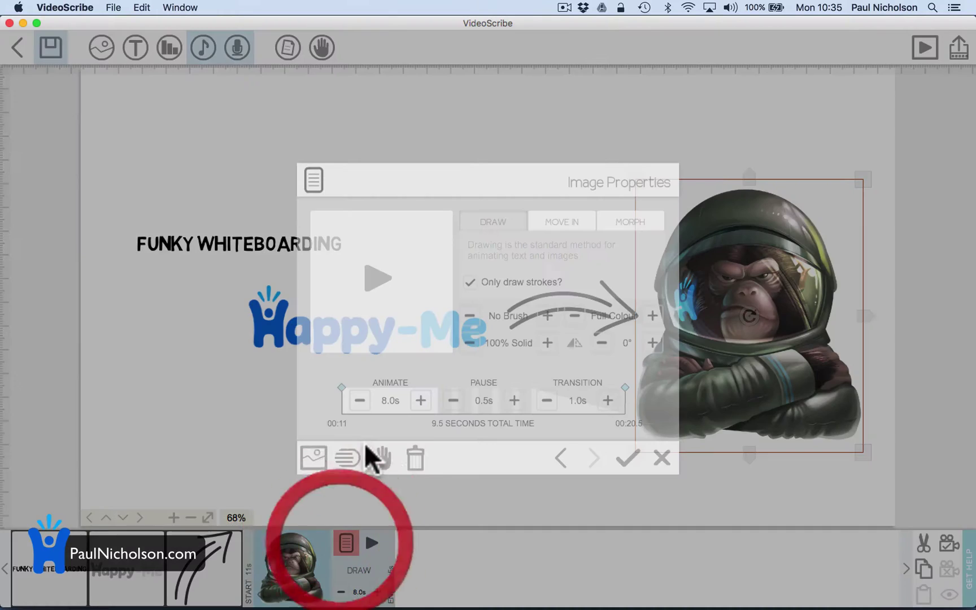
{"action": "left_click", "coordinate": [469, 282]}
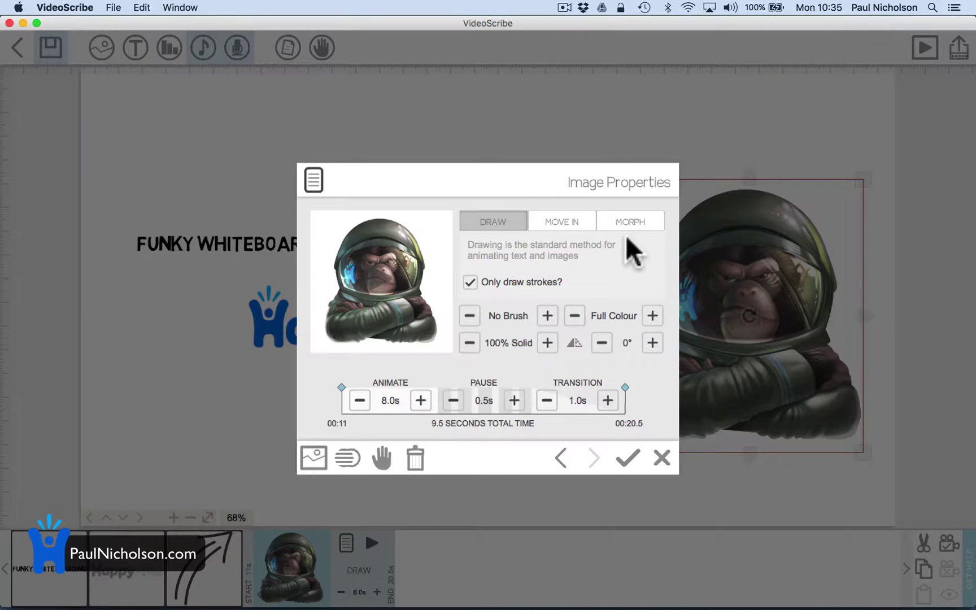
{"action": "left_click", "coordinate": [630, 221]}
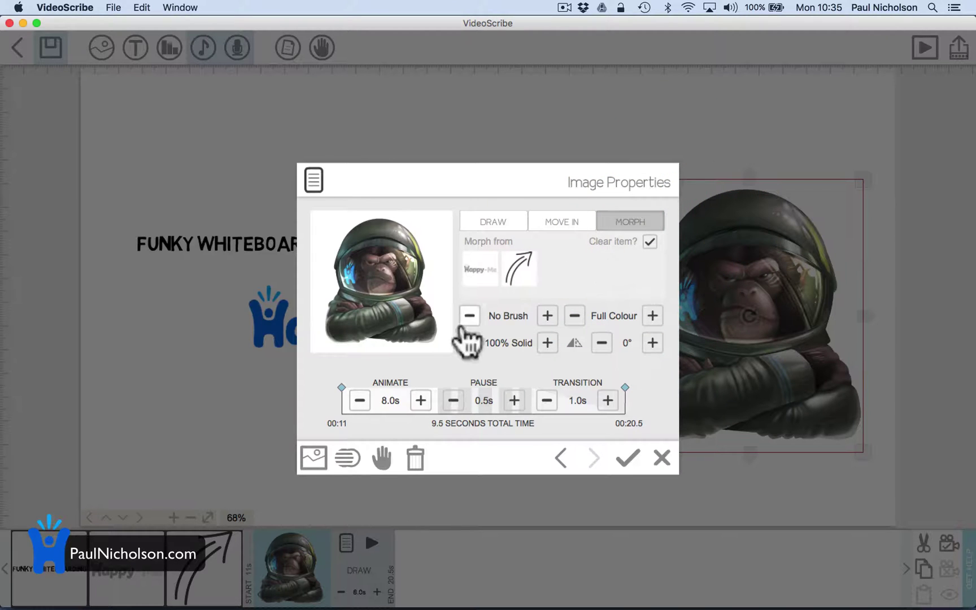
{"action": "left_click", "coordinate": [388, 298]}
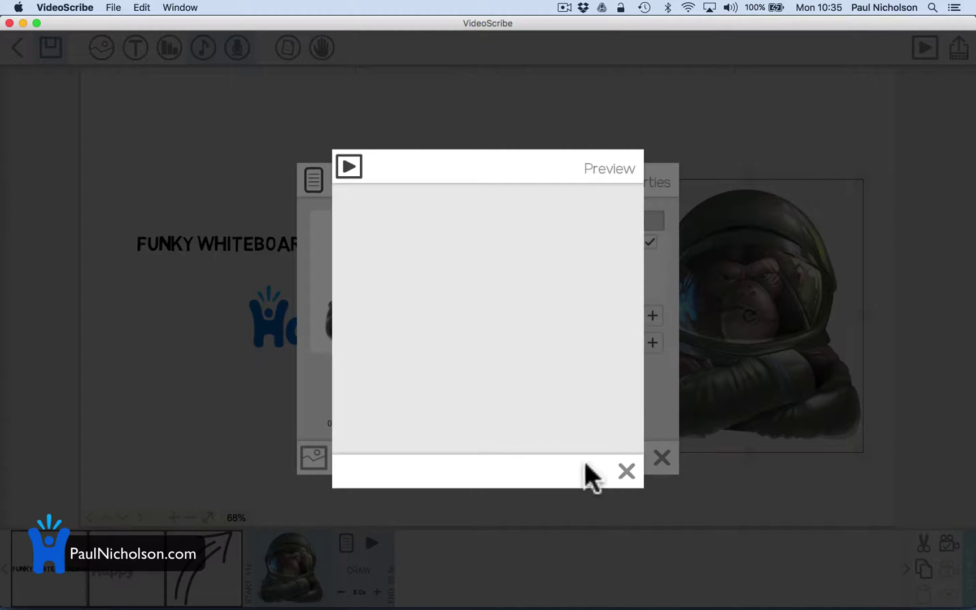
{"action": "left_click", "coordinate": [626, 470]}
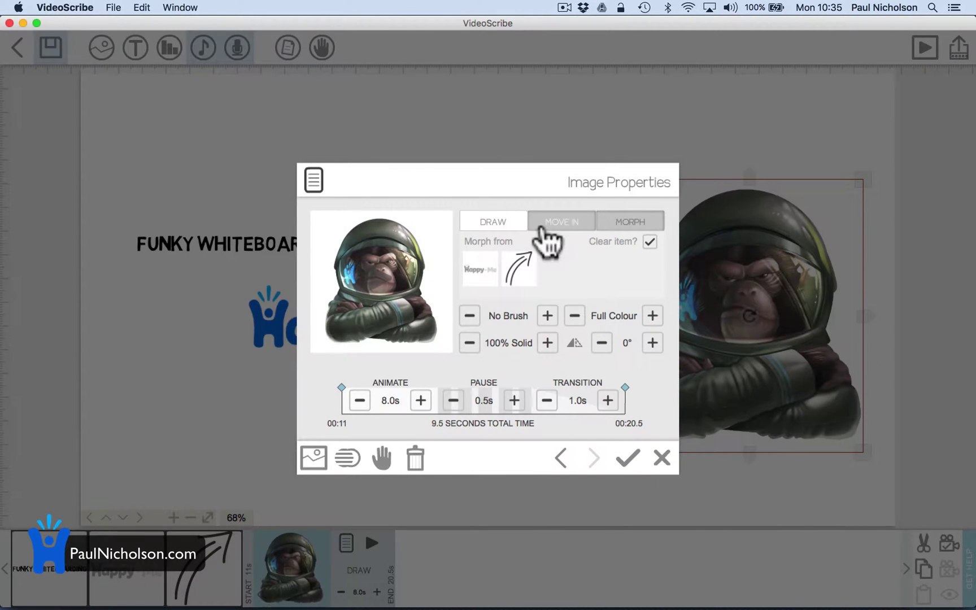
{"action": "left_click", "coordinate": [651, 241]}
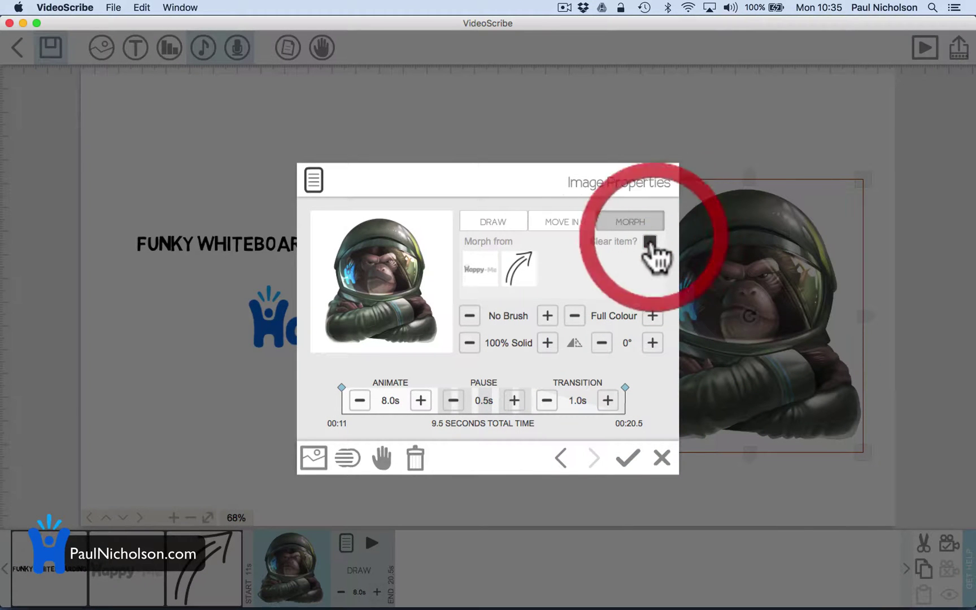
{"action": "left_click", "coordinate": [492, 223]}
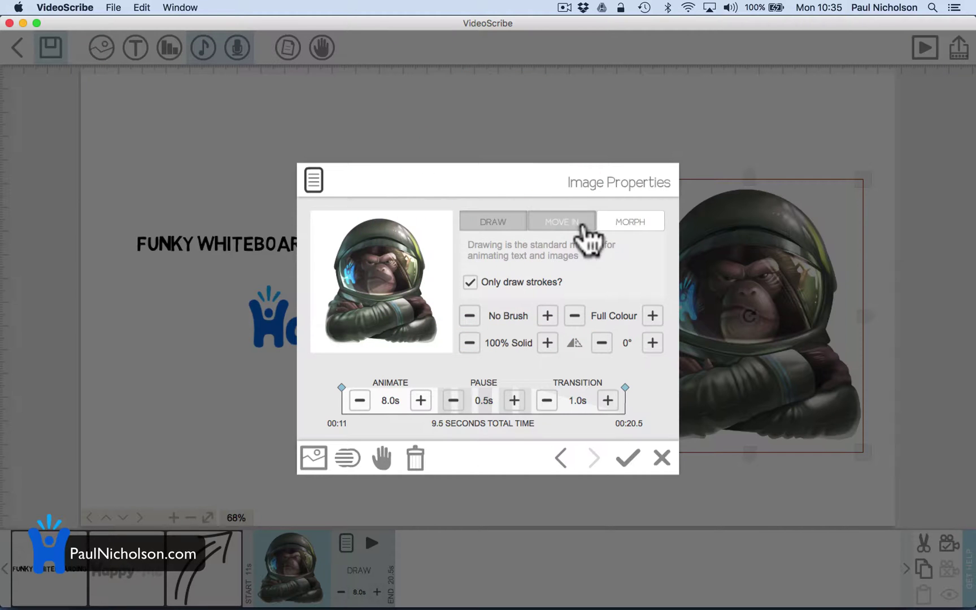
{"action": "left_click", "coordinate": [636, 223]}
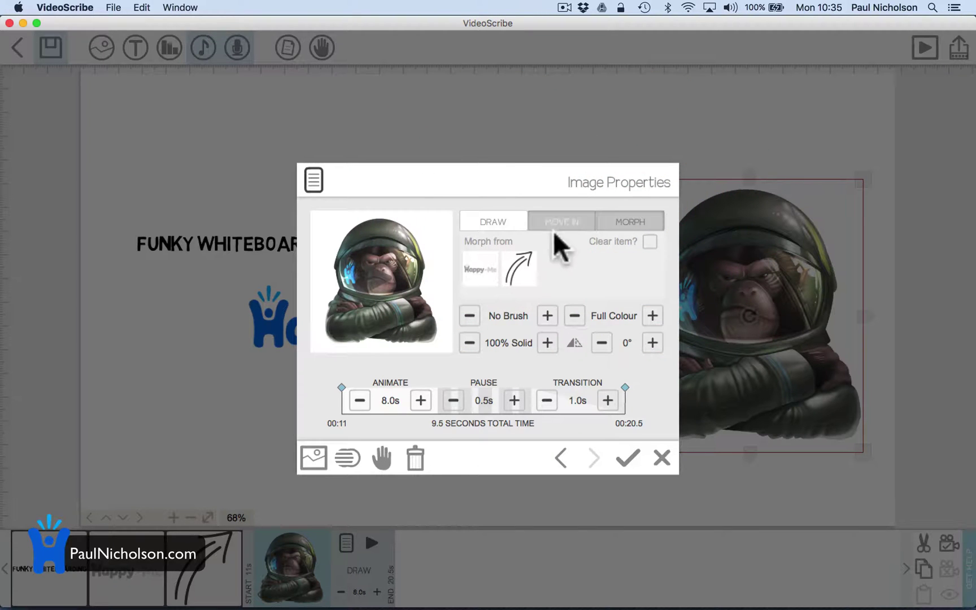
{"action": "left_click", "coordinate": [489, 221]}
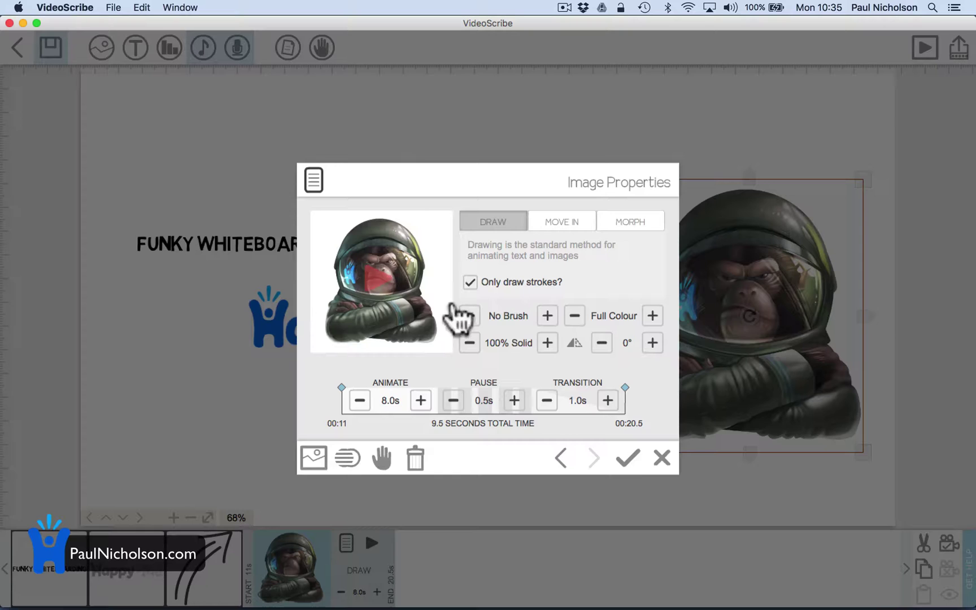
{"action": "left_click", "coordinate": [382, 289]}
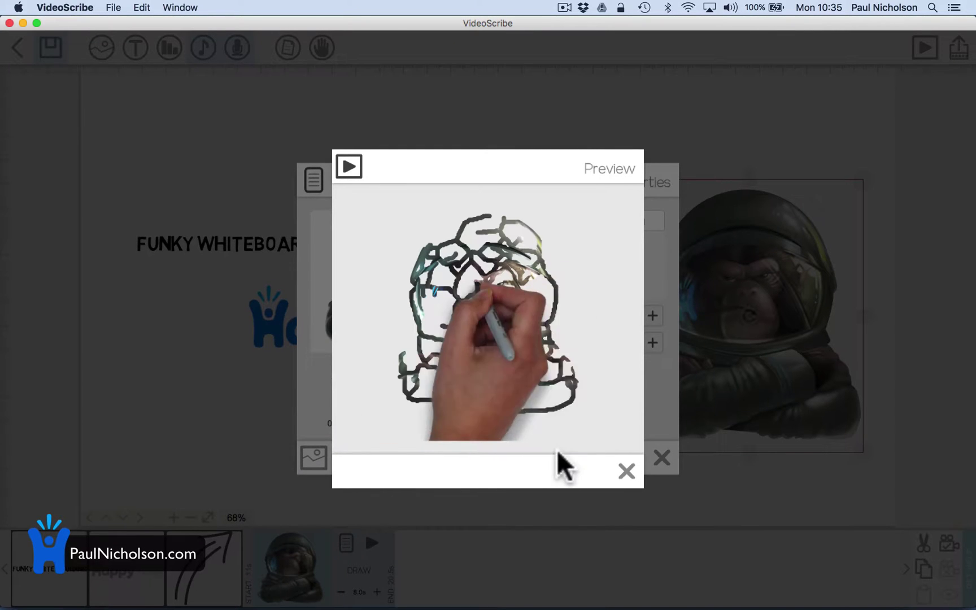
{"action": "left_click", "coordinate": [626, 471]}
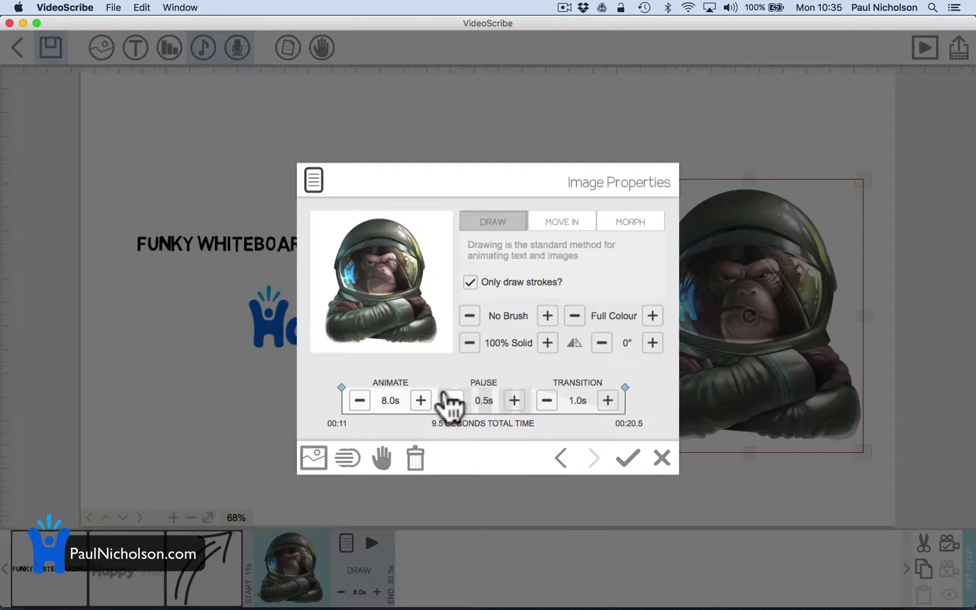
- Lower the monkey's draw time from 8.0s to 4.0s and apply it
{"action": "left_click", "coordinate": [359, 400]}
{"action": "left_click", "coordinate": [359, 400]}
{"action": "left_click", "coordinate": [360, 400]}
{"action": "left_click", "coordinate": [360, 401]}
{"action": "left_click", "coordinate": [360, 400]}
{"action": "left_click", "coordinate": [360, 401]}
{"action": "left_click", "coordinate": [359, 401]}
{"action": "left_click", "coordinate": [360, 400]}
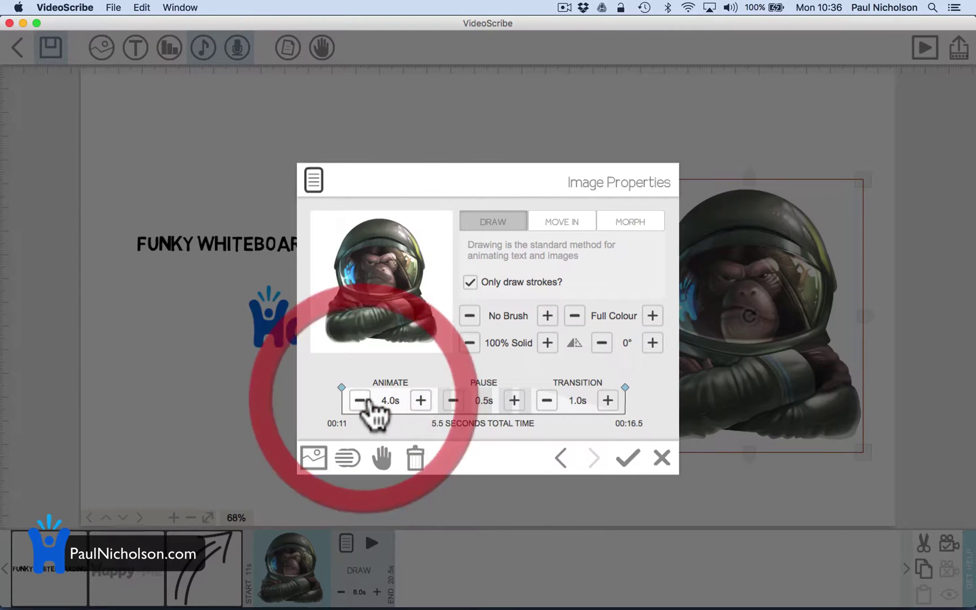
{"action": "left_click", "coordinate": [627, 458]}
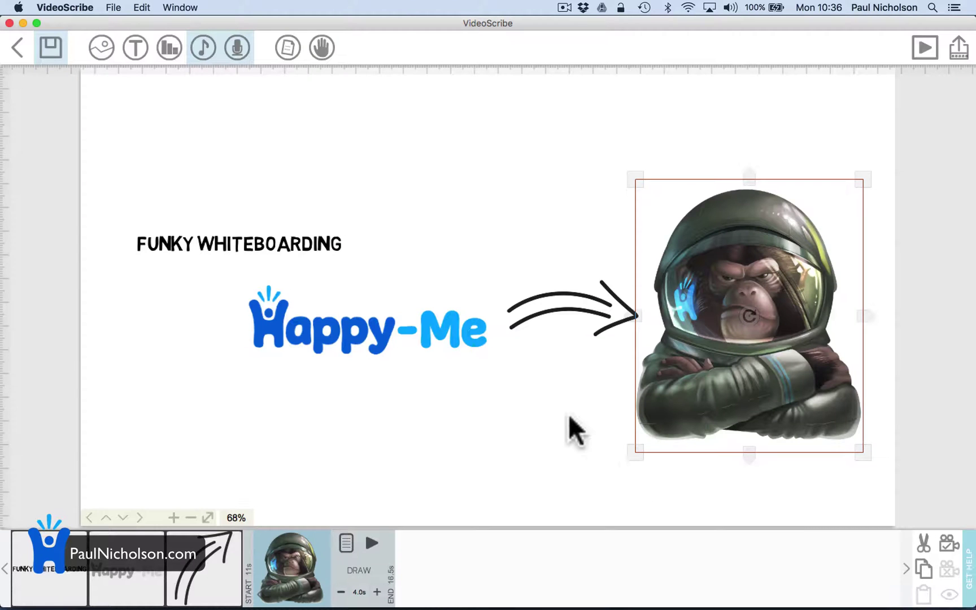
- Move the Happy-Me logo to the last timeline slot after the space monkey, then preview
{"action": "left_click", "coordinate": [255, 582]}
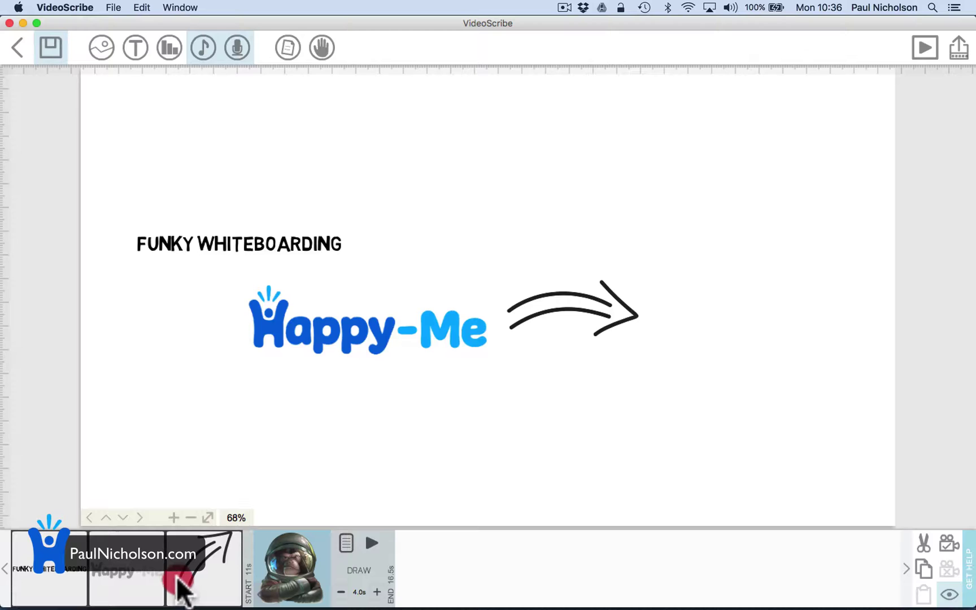
{"action": "left_click", "coordinate": [204, 576]}
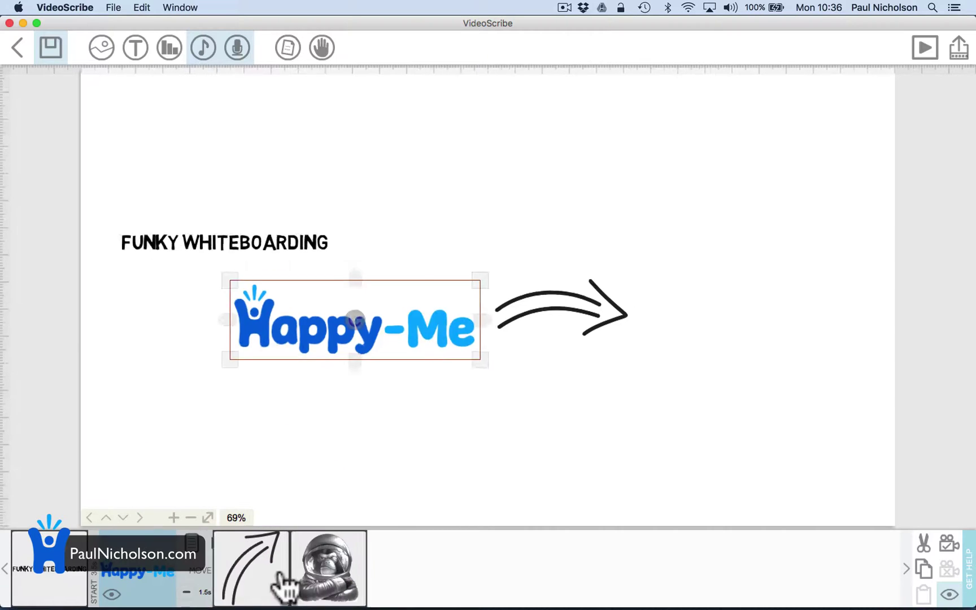
{"action": "left_click_drag", "start_coordinate": [169, 576], "coordinate": [423, 556]}
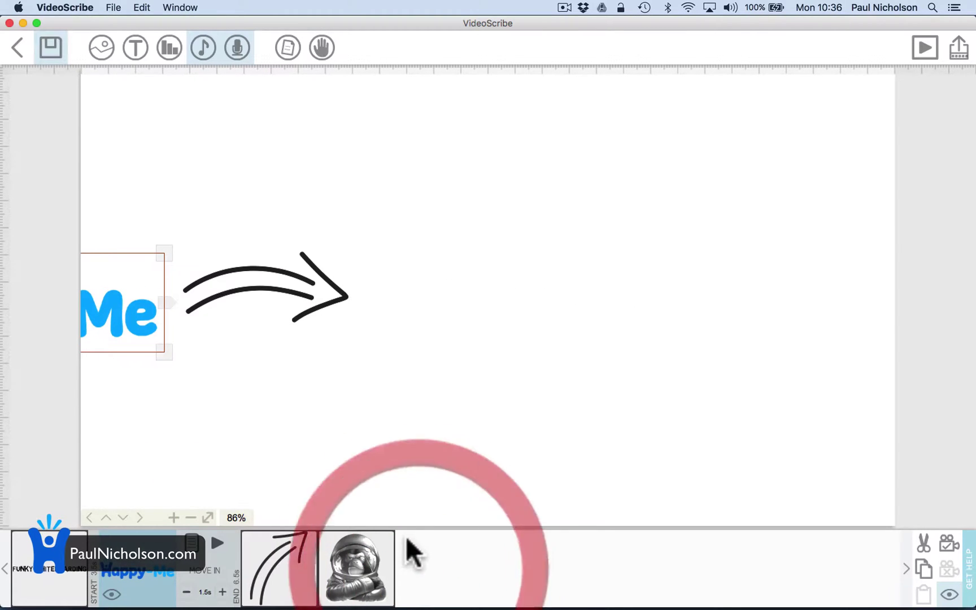
{"action": "left_click_drag", "start_coordinate": [149, 584], "coordinate": [452, 576]}
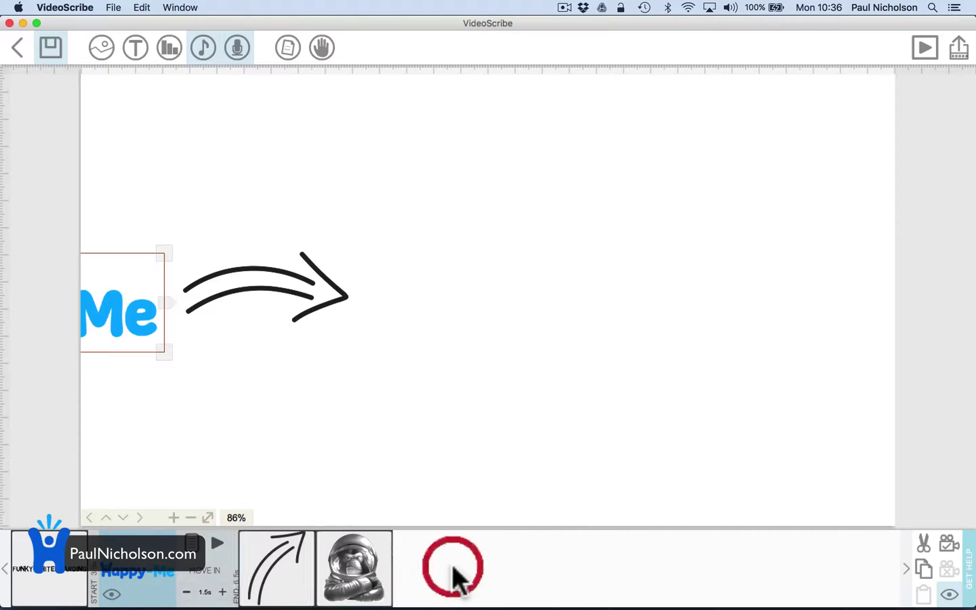
{"action": "left_click", "coordinate": [158, 585]}
{"action": "left_click_drag", "start_coordinate": [158, 584], "coordinate": [305, 584]}
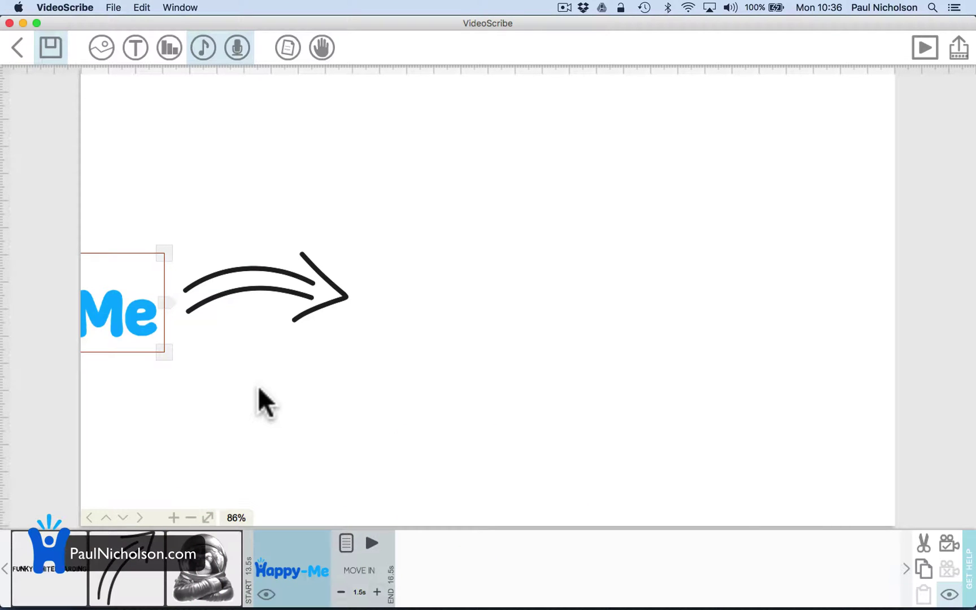
{"action": "left_click", "coordinate": [924, 48]}
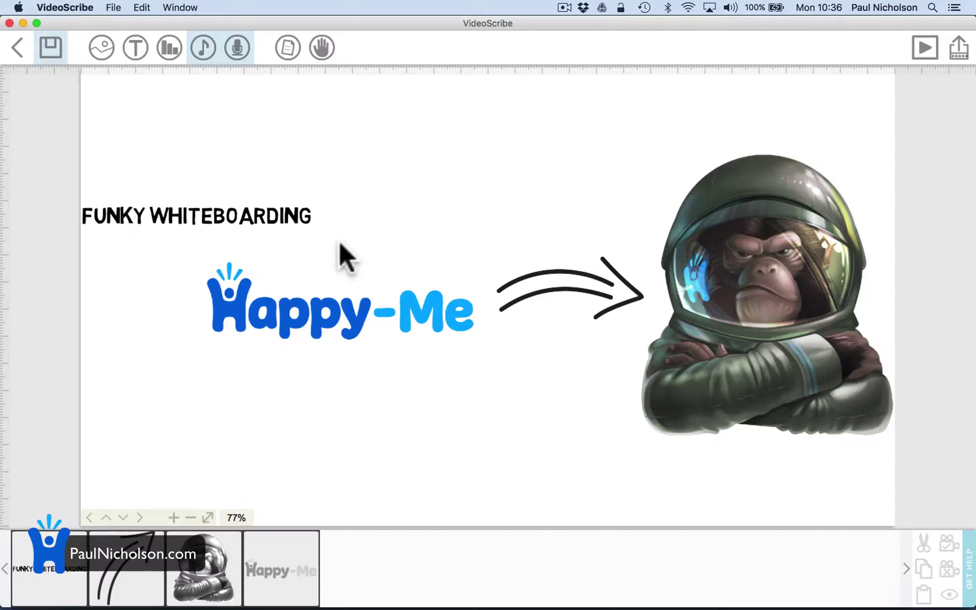
- Enlarge the FUNKY WHITEBOARDING title and switch the paper to the grey texture
{"action": "left_click", "coordinate": [265, 218]}
{"action": "left_click_drag", "start_coordinate": [310, 226], "coordinate": [518, 189]}
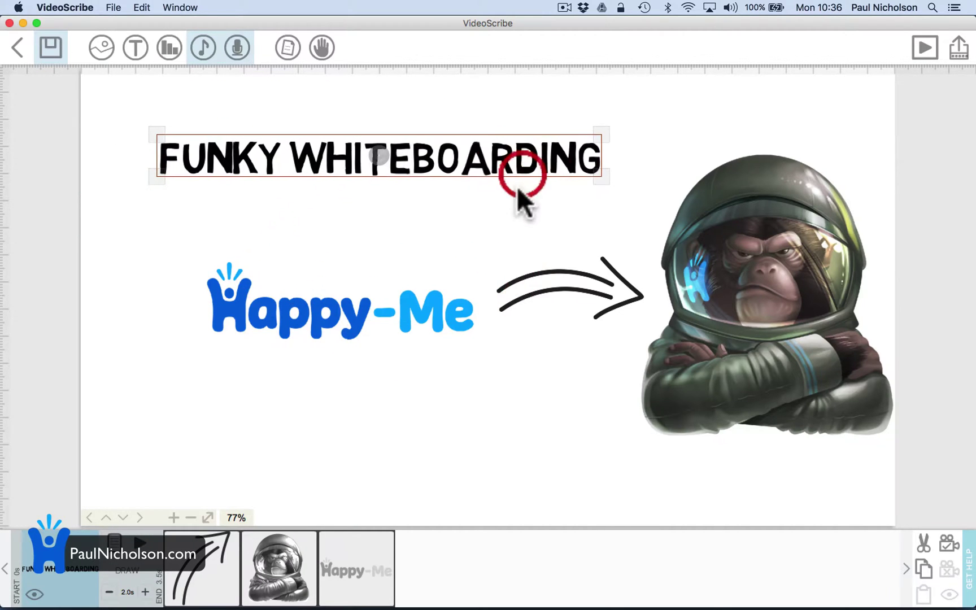
{"action": "left_click", "coordinate": [289, 50]}
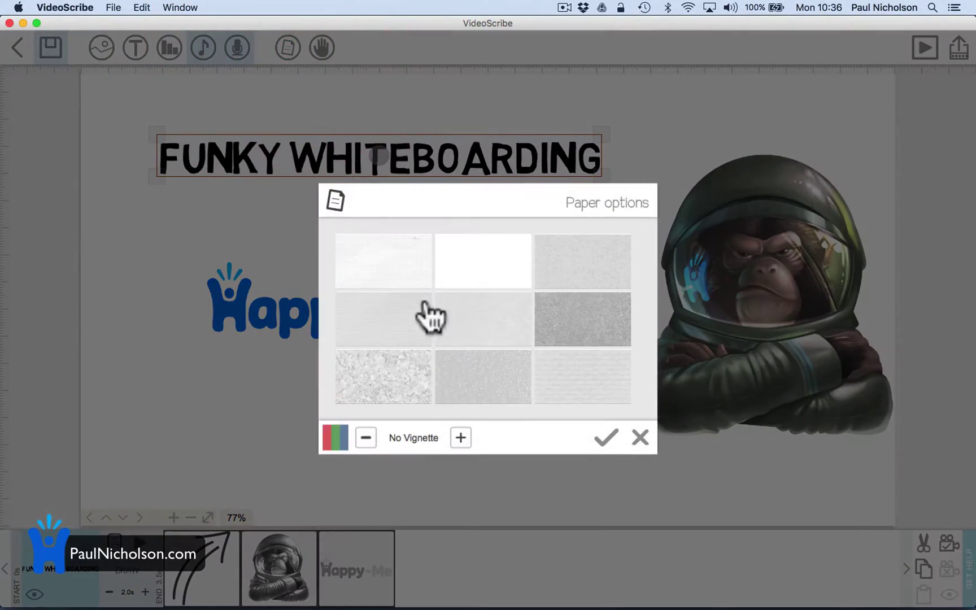
{"action": "left_click", "coordinate": [370, 374]}
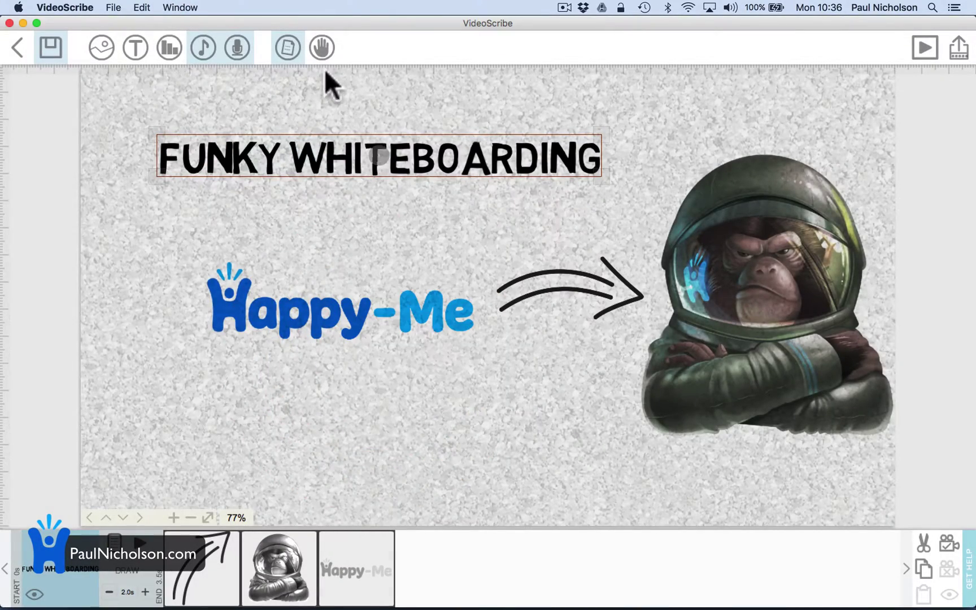
- Make the blue crayon the drawing hand, rejecting the second hand option
{"action": "left_click", "coordinate": [321, 49]}
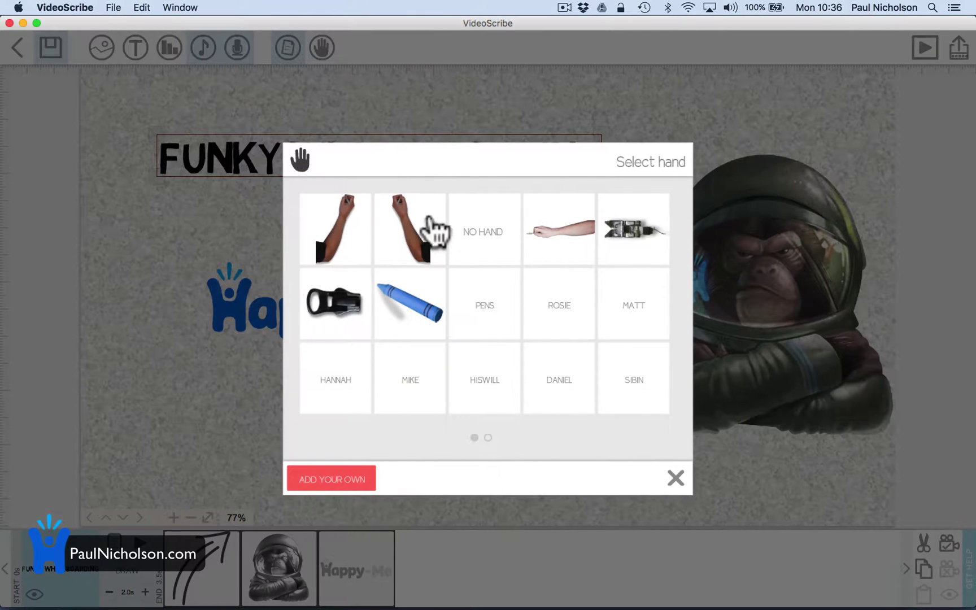
{"action": "left_click", "coordinate": [419, 246]}
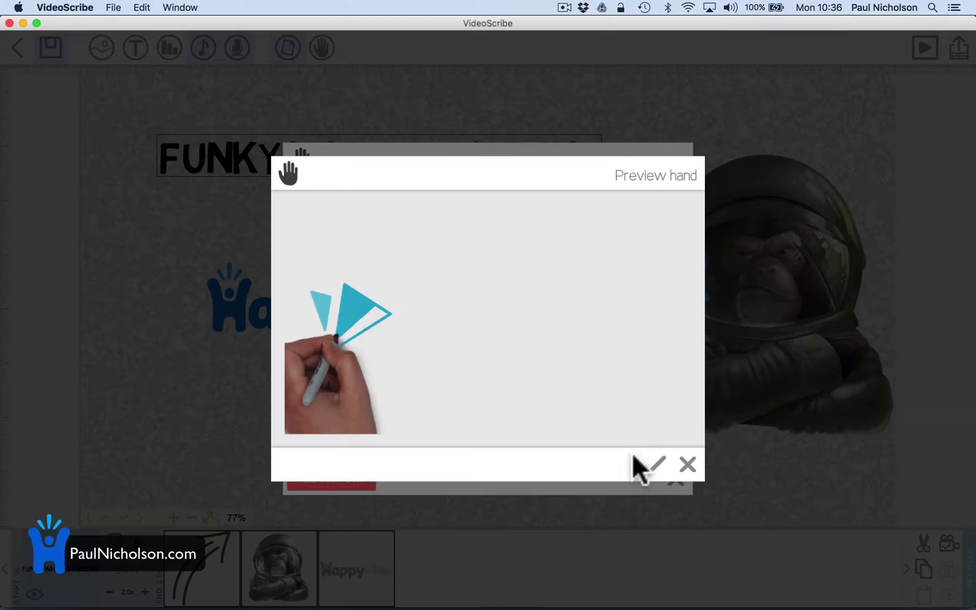
{"action": "left_click", "coordinate": [687, 464]}
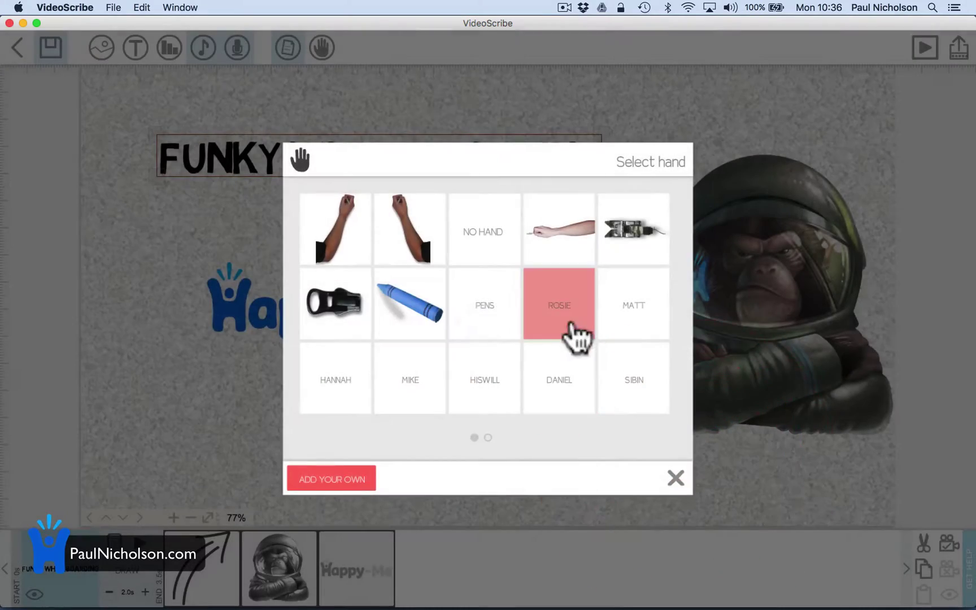
{"action": "left_click", "coordinate": [389, 301]}
{"action": "left_click", "coordinate": [653, 467]}
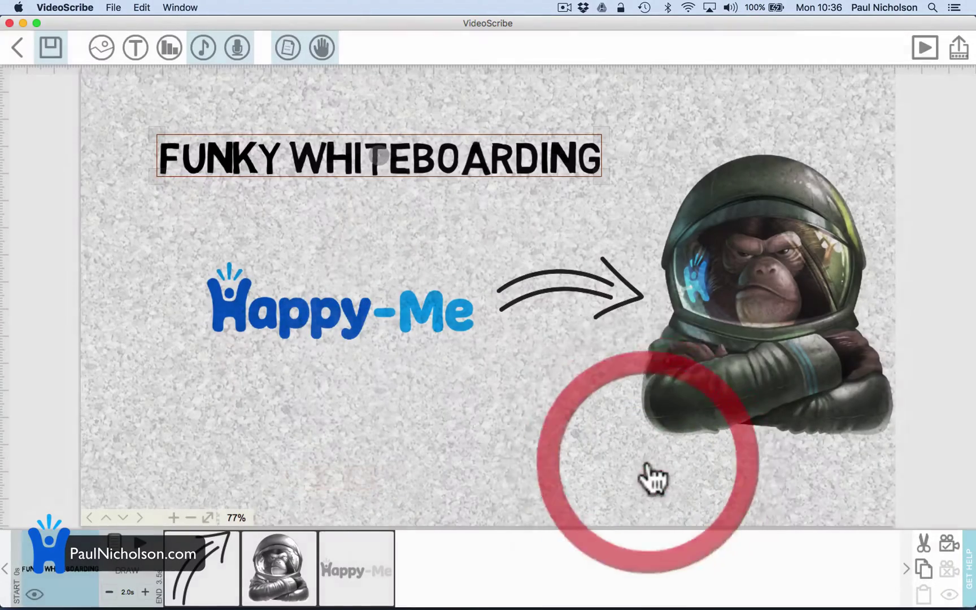
{"action": "left_click", "coordinate": [925, 50]}
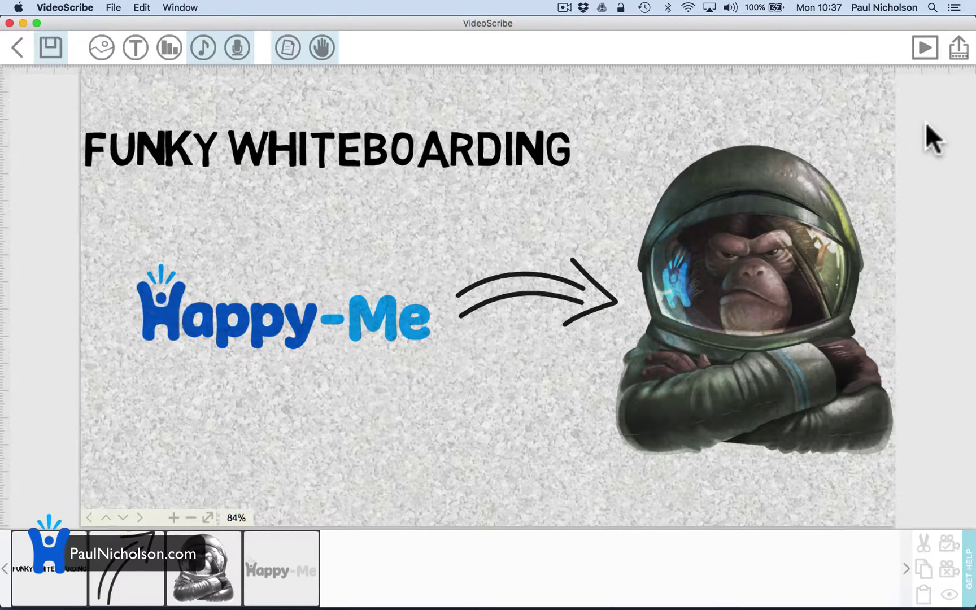
- Add a Pie chart labelled 'Pie' with data 5,10,25 to the canvas
{"action": "left_click", "coordinate": [135, 48]}
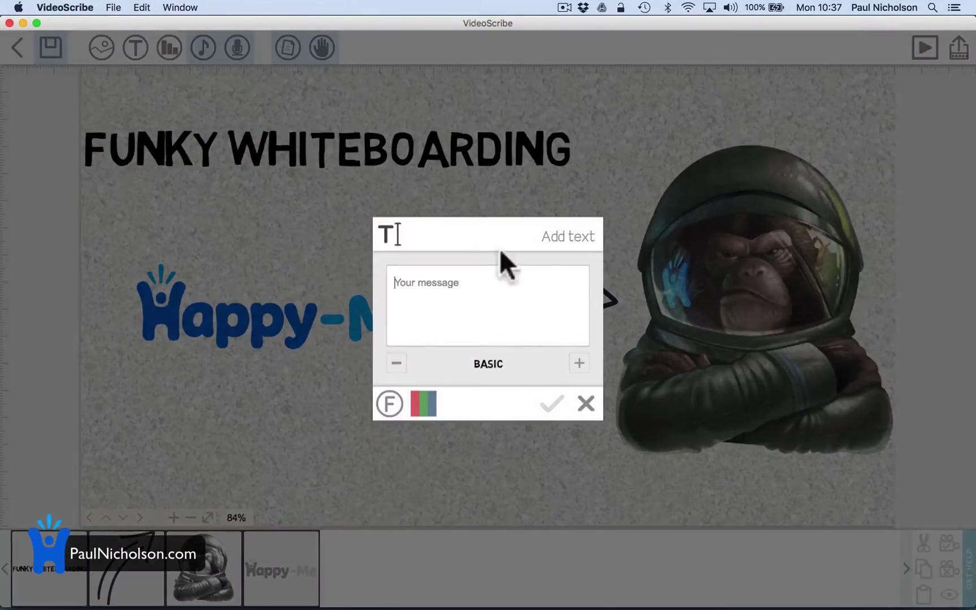
{"action": "left_click", "coordinate": [586, 403]}
{"action": "left_click", "coordinate": [169, 48]}
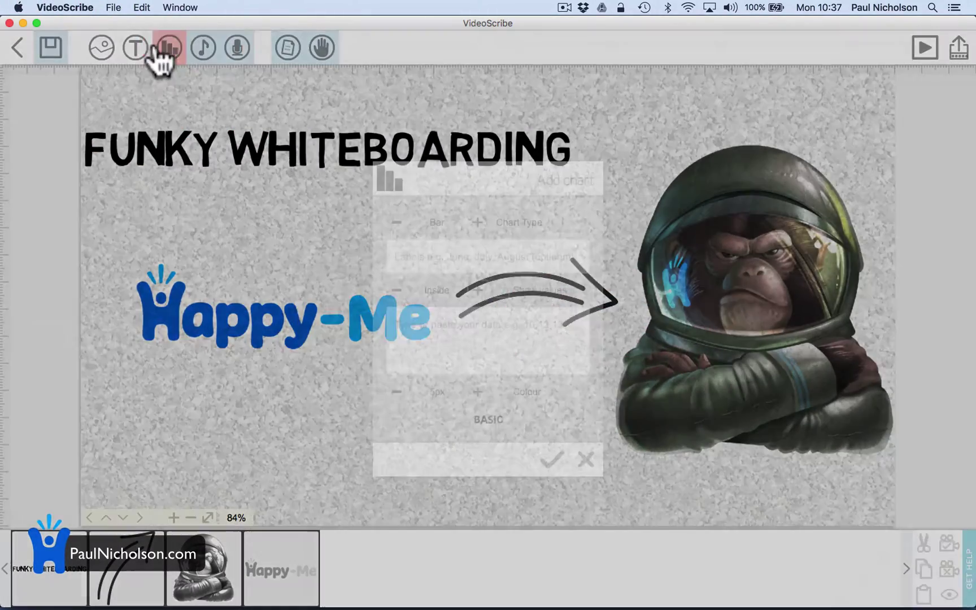
{"action": "left_click", "coordinate": [477, 222]}
{"action": "left_click", "coordinate": [449, 256]}
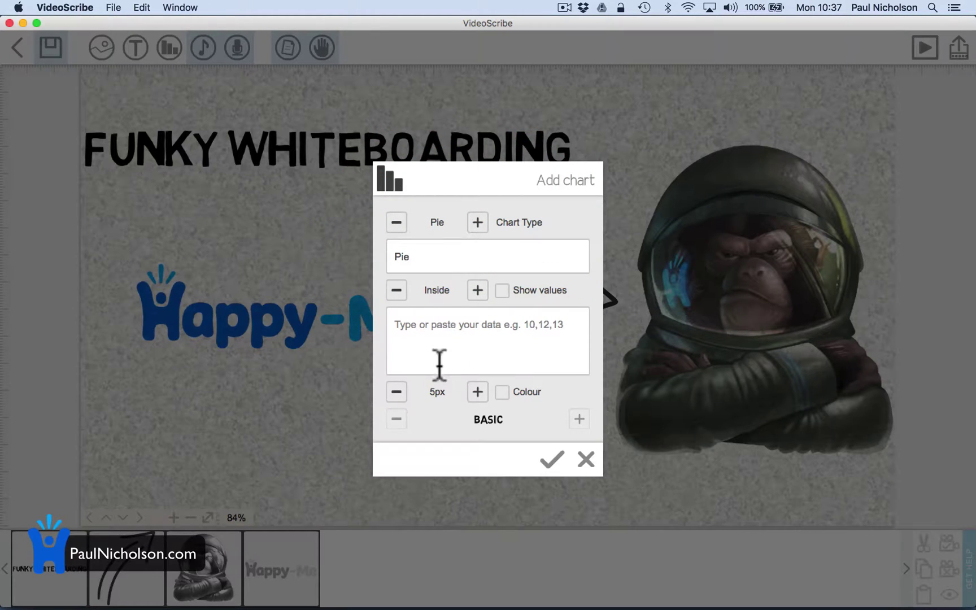
{"action": "left_click", "coordinate": [454, 322]}
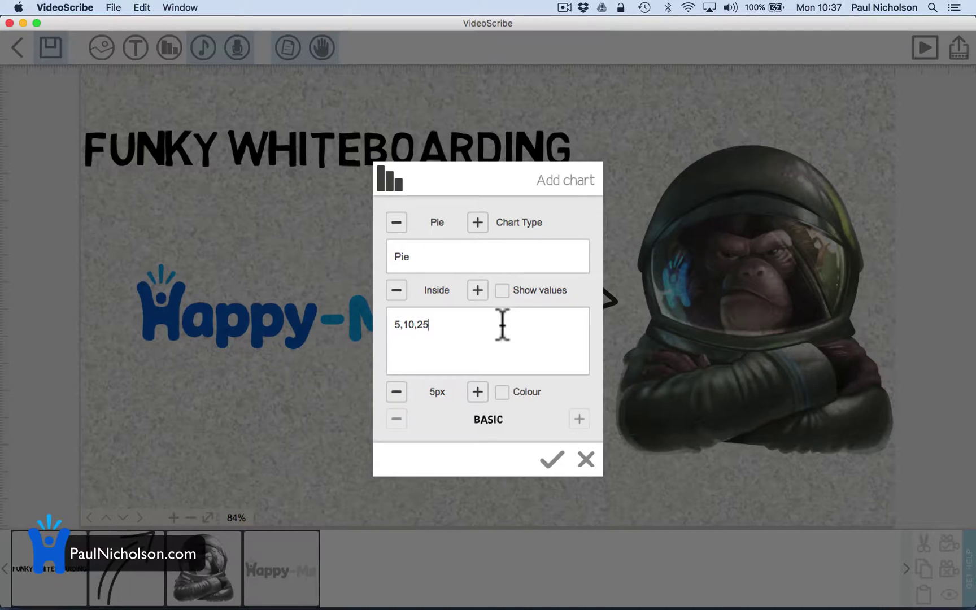
{"action": "left_click", "coordinate": [578, 421]}
{"action": "left_click", "coordinate": [551, 459]}
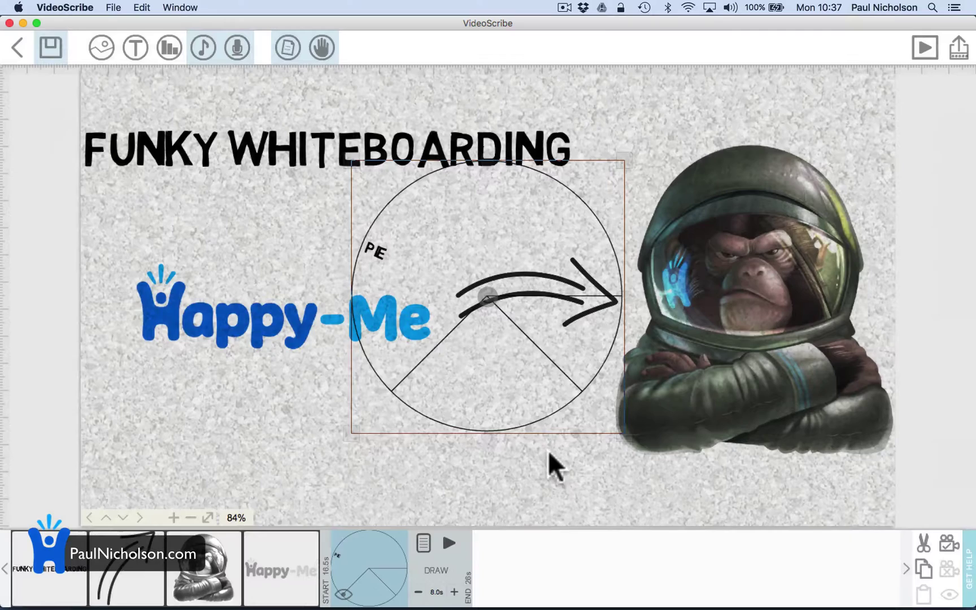
- Move the chart right of the monkey and change it to a coloured Line chart with 7px lines
{"action": "left_click_drag", "start_coordinate": [505, 410], "coordinate": [865, 429]}
{"action": "left_click", "coordinate": [771, 482]}
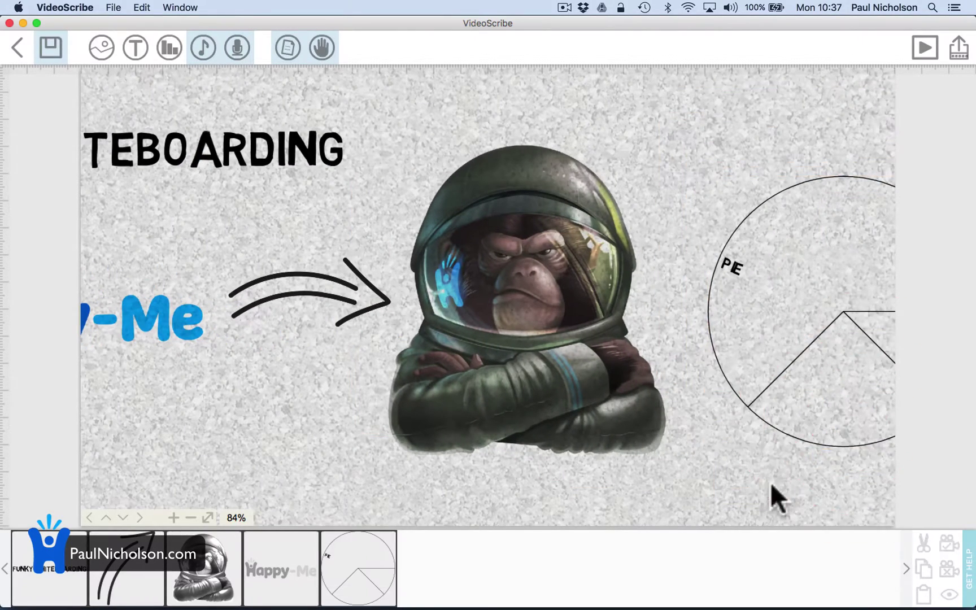
{"action": "left_click", "coordinate": [368, 573]}
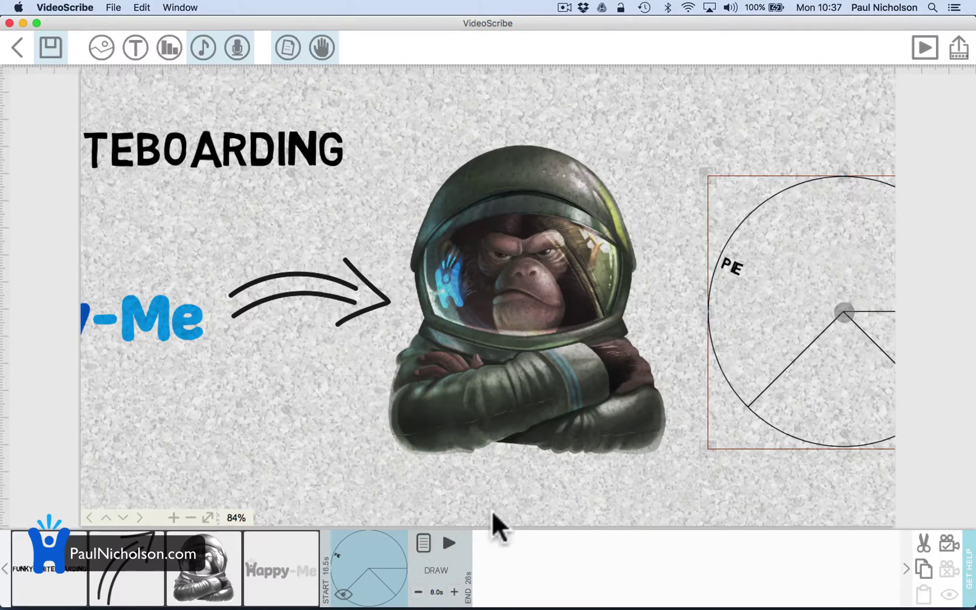
{"action": "left_click", "coordinate": [423, 543]}
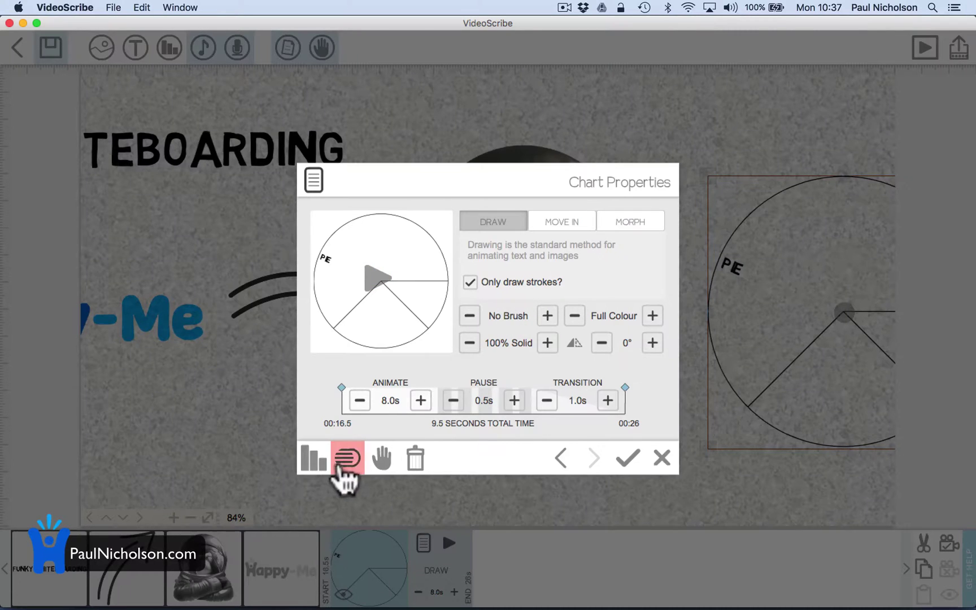
{"action": "left_click", "coordinate": [315, 459]}
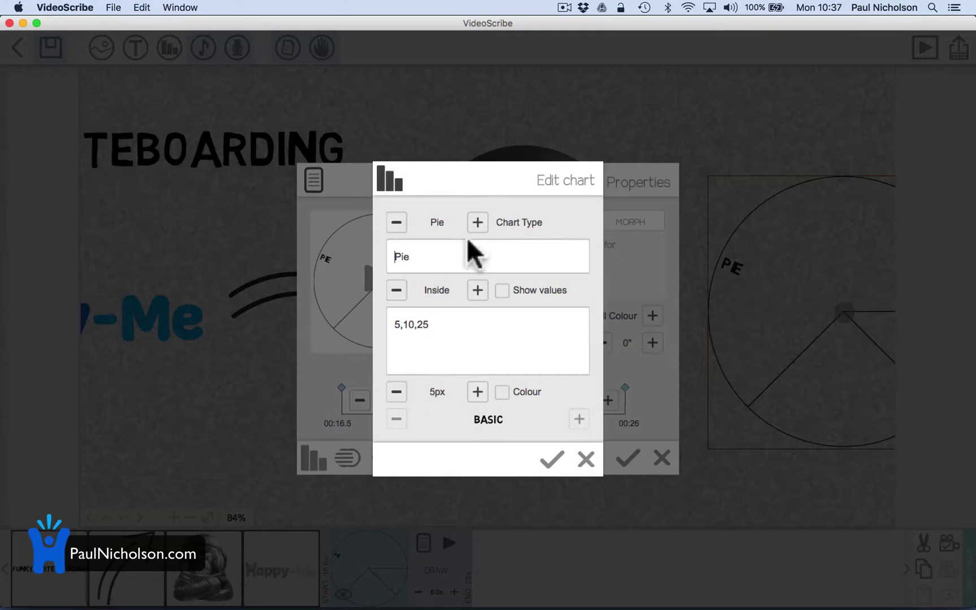
{"action": "left_click", "coordinate": [477, 223]}
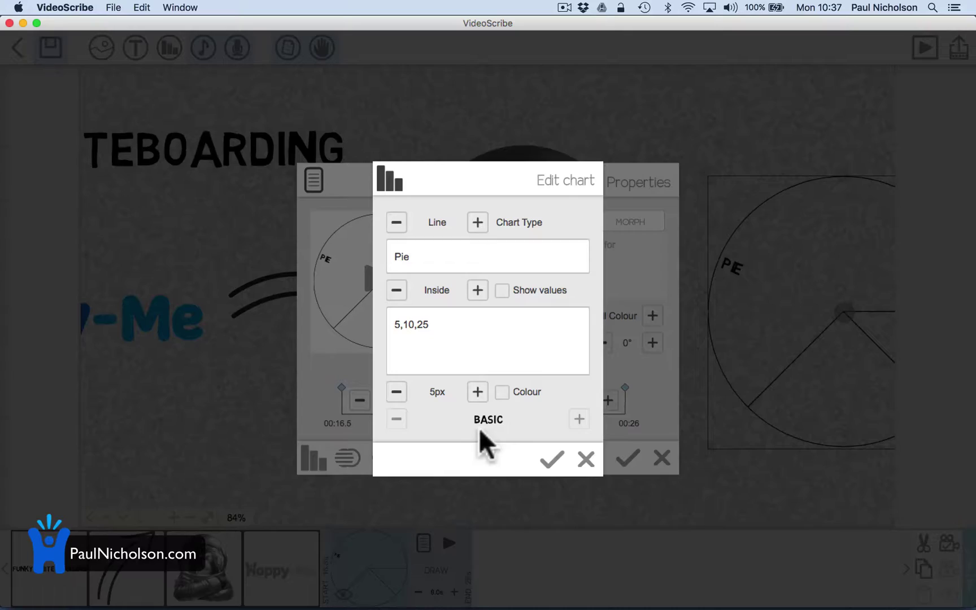
{"action": "left_click", "coordinate": [477, 394]}
{"action": "left_click", "coordinate": [501, 392]}
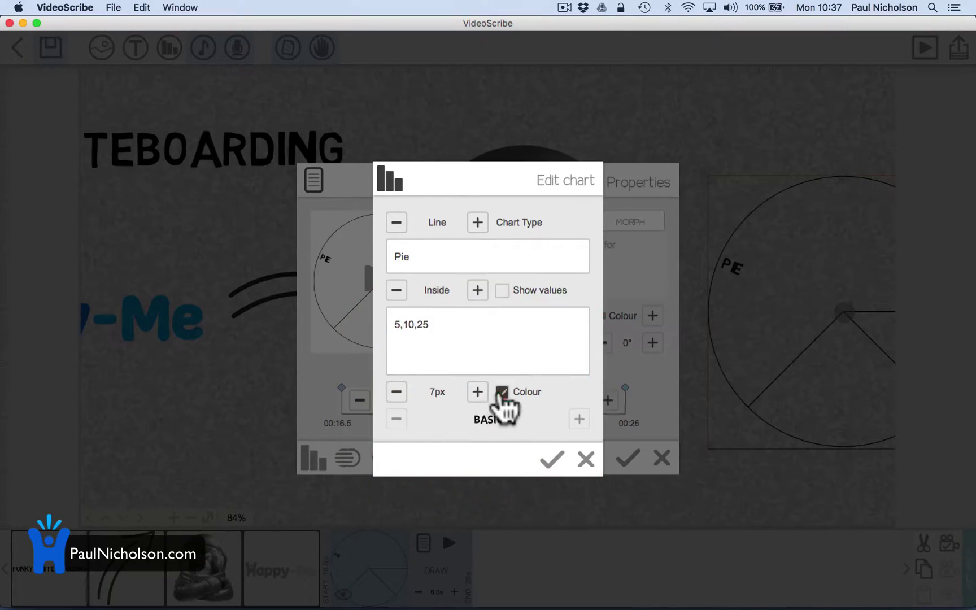
{"action": "left_click", "coordinate": [551, 459]}
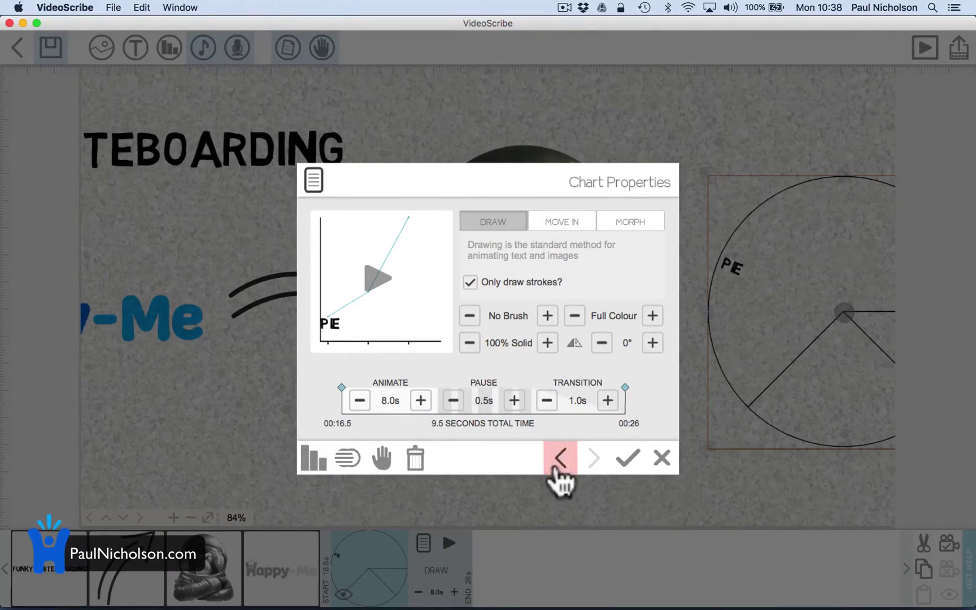
{"action": "left_click", "coordinate": [624, 462]}
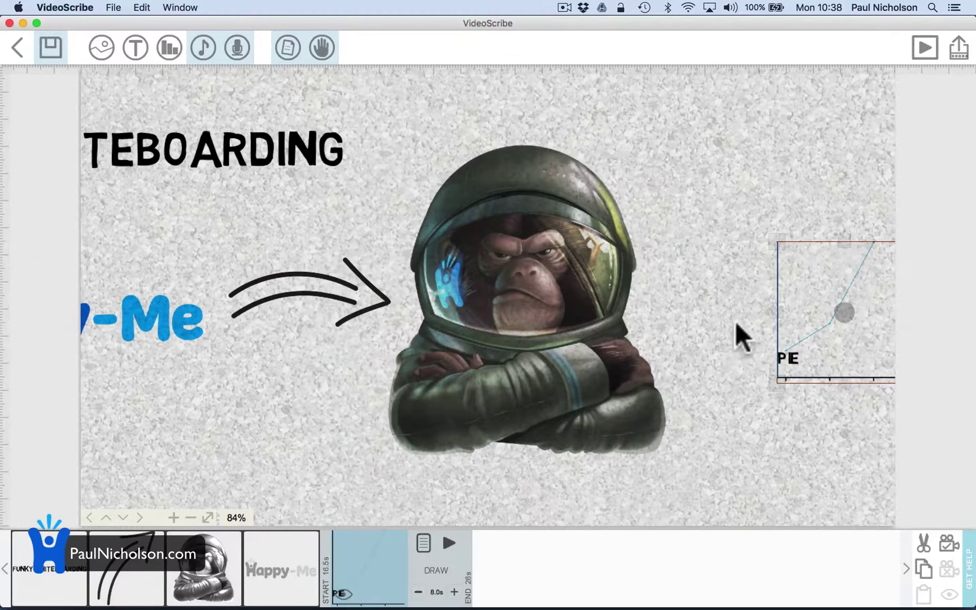
- Shift the line chart onto the page, then delete it from the scribe
{"action": "left_click_drag", "start_coordinate": [818, 288], "coordinate": [751, 287]}
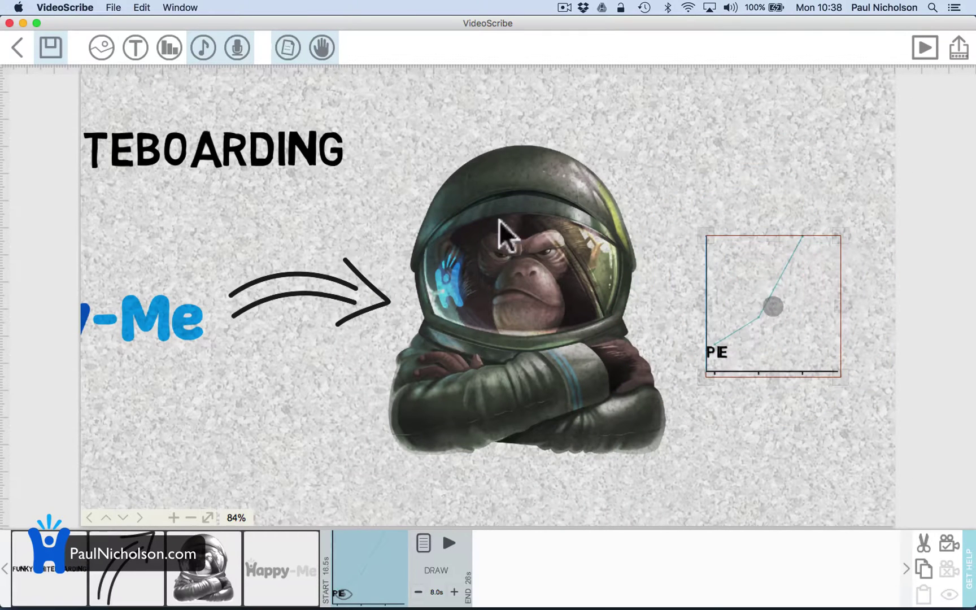
{"action": "left_click", "coordinate": [709, 348]}
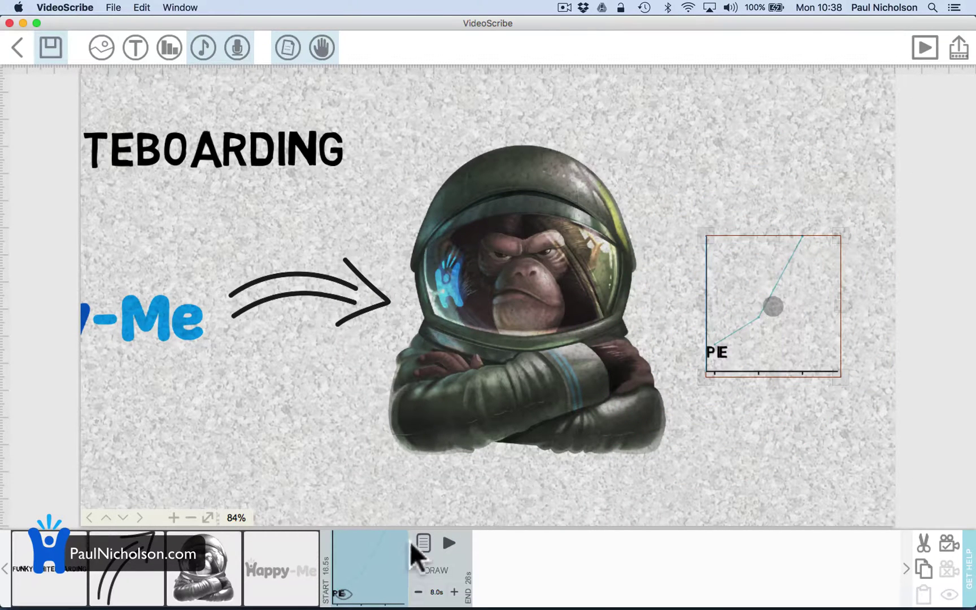
{"action": "left_click", "coordinate": [376, 565]}
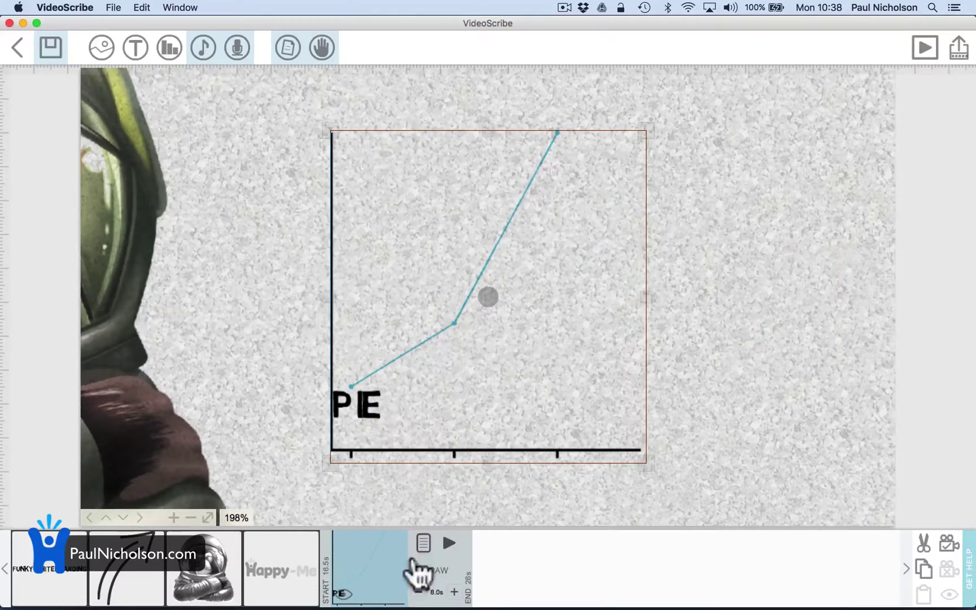
{"action": "left_click", "coordinate": [423, 544]}
{"action": "left_click", "coordinate": [418, 457]}
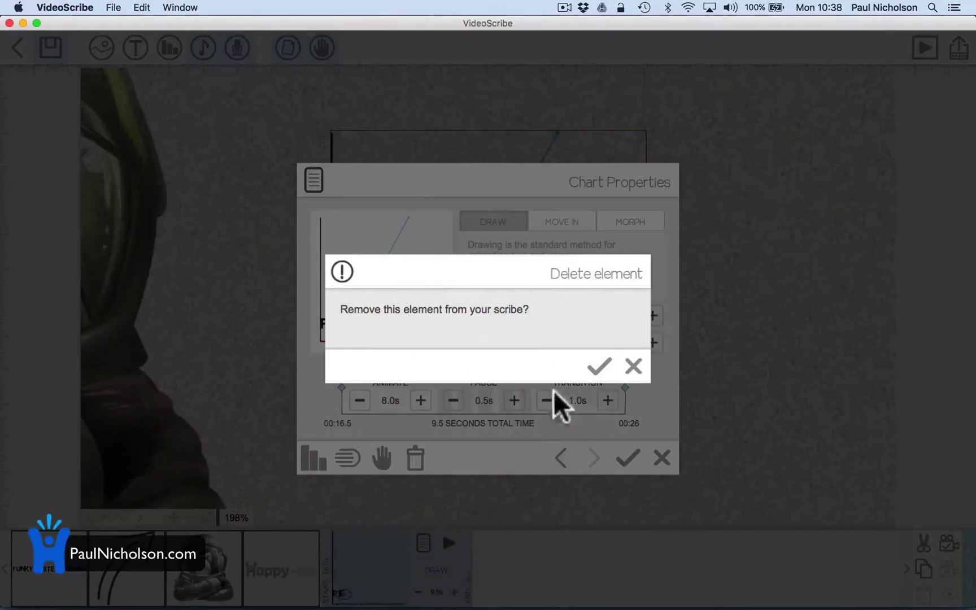
{"action": "left_click", "coordinate": [599, 368]}
{"action": "right_click", "coordinate": [276, 368]}
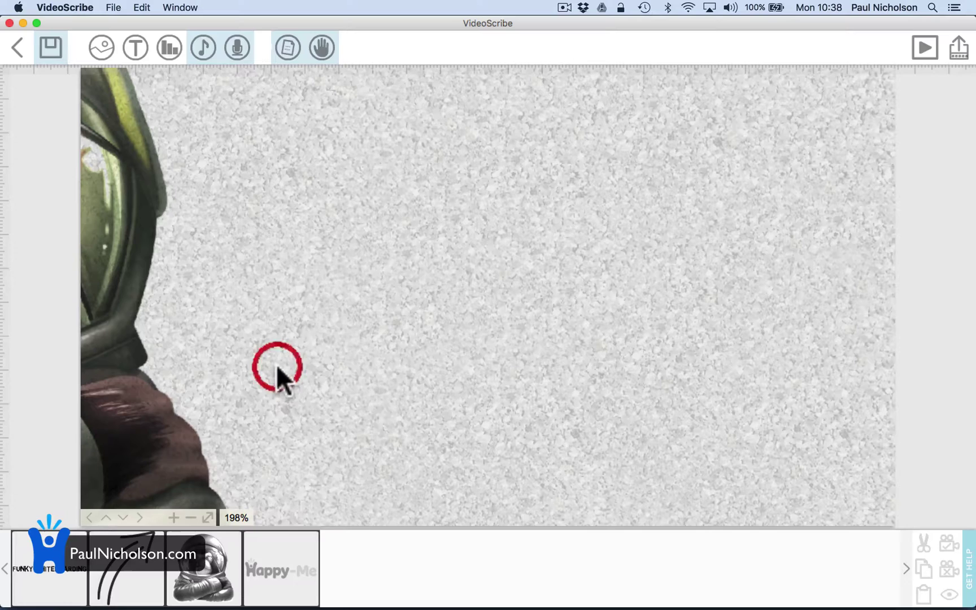
- Zoom out to 35%, set the monkey's camera to frame all elements, and preview
{"action": "left_click", "coordinate": [245, 365]}
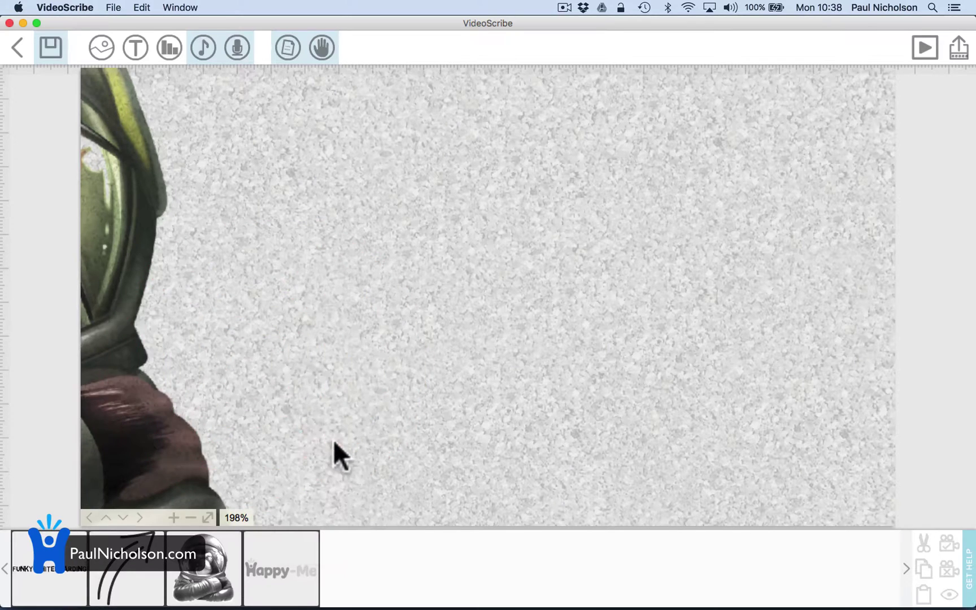
{"action": "left_click_drag", "start_coordinate": [333, 440], "coordinate": [930, 423]}
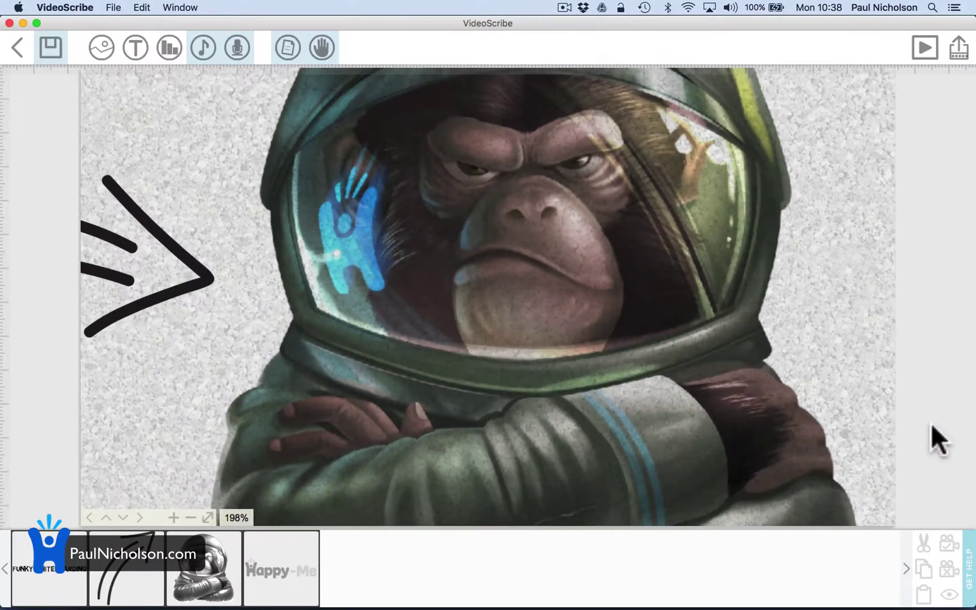
{"action": "scroll", "coordinate": [647, 294], "scroll_direction": "down", "scroll_amount": 2}
{"action": "scroll", "coordinate": [647, 295], "scroll_direction": "down", "scroll_amount": 10}
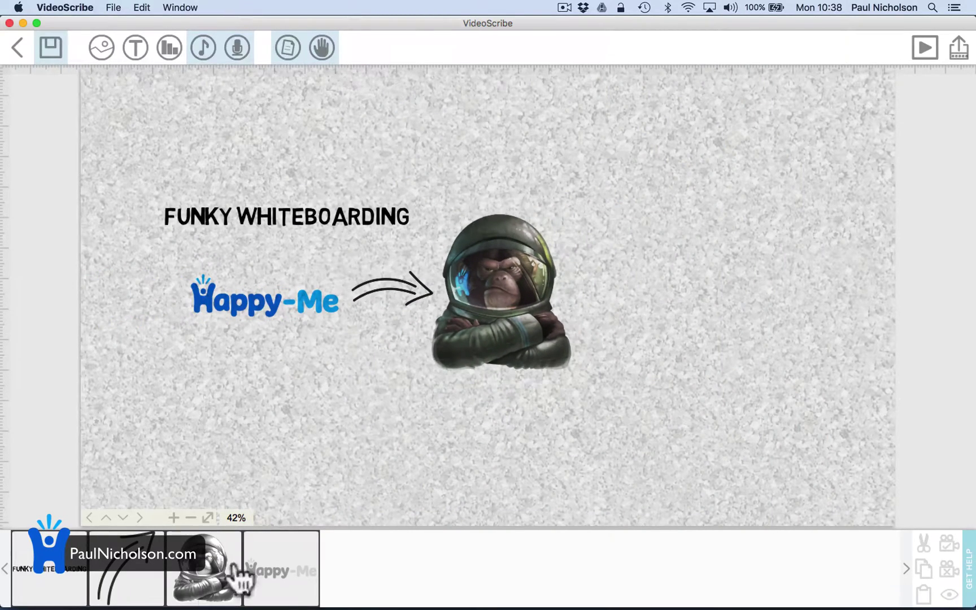
{"action": "left_click", "coordinate": [497, 300]}
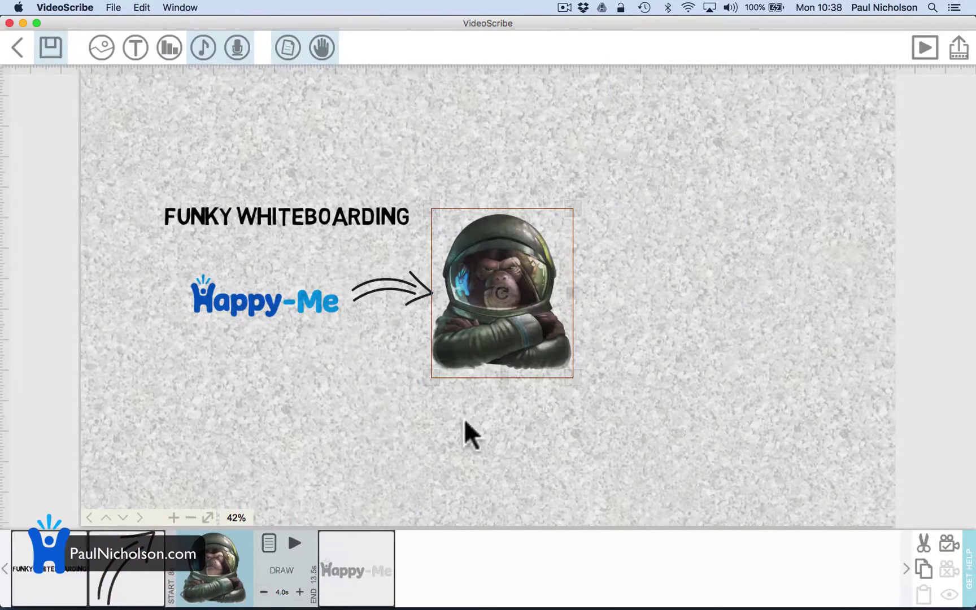
{"action": "scroll", "coordinate": [466, 424], "scroll_direction": "up", "scroll_amount": 1}
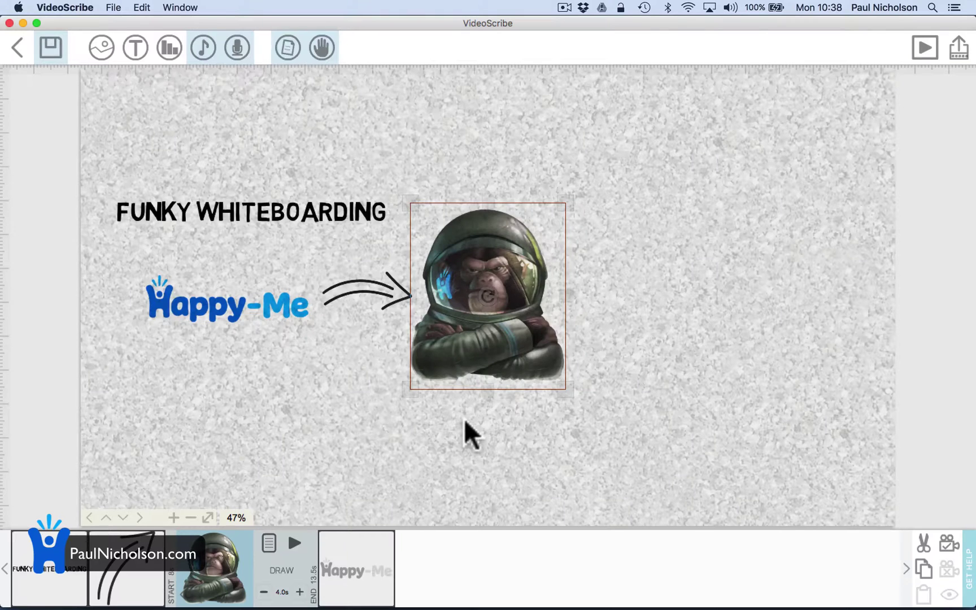
{"action": "scroll", "coordinate": [467, 425], "scroll_direction": "down", "scroll_amount": 3}
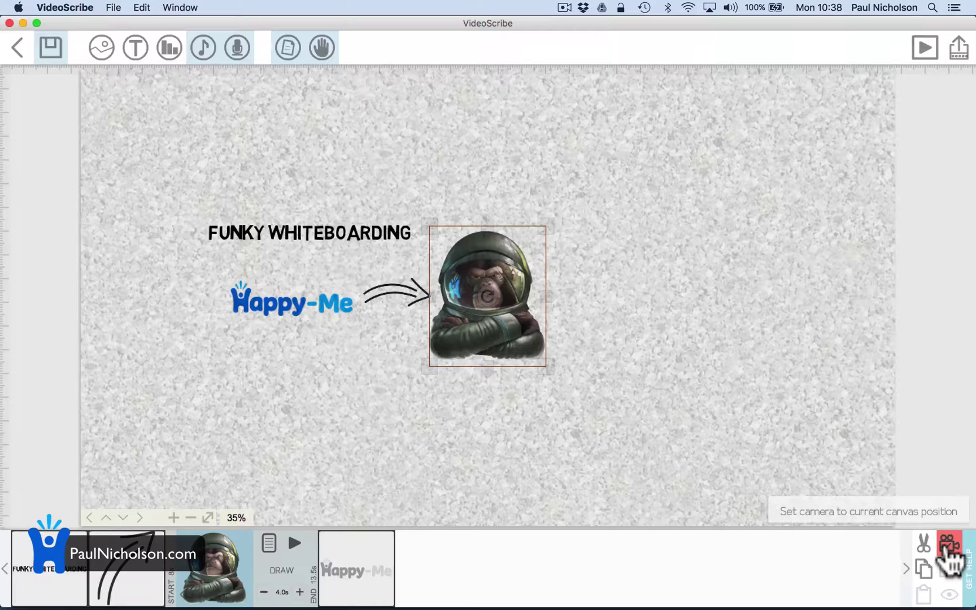
{"action": "left_click", "coordinate": [948, 545]}
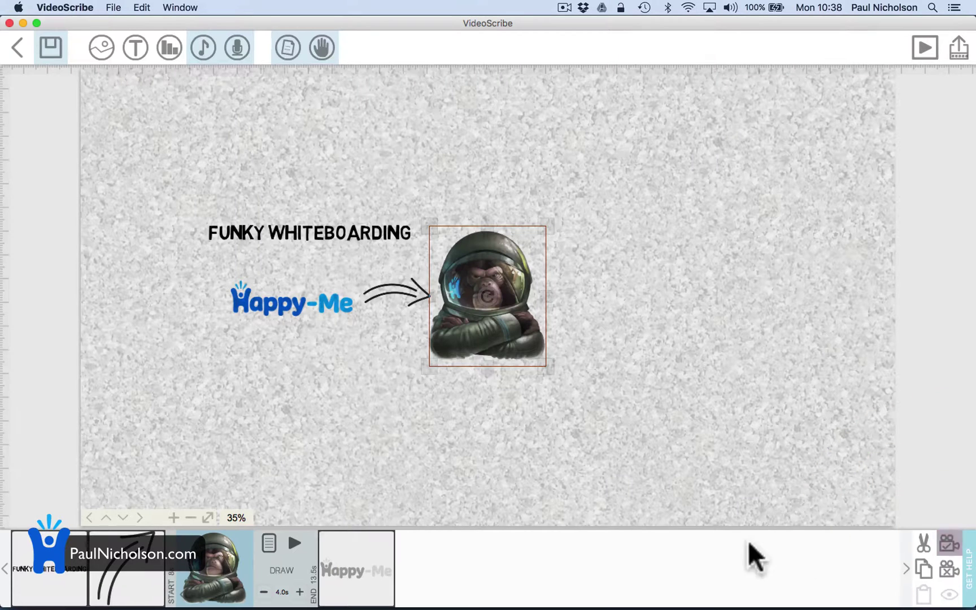
{"action": "left_click", "coordinate": [924, 50]}
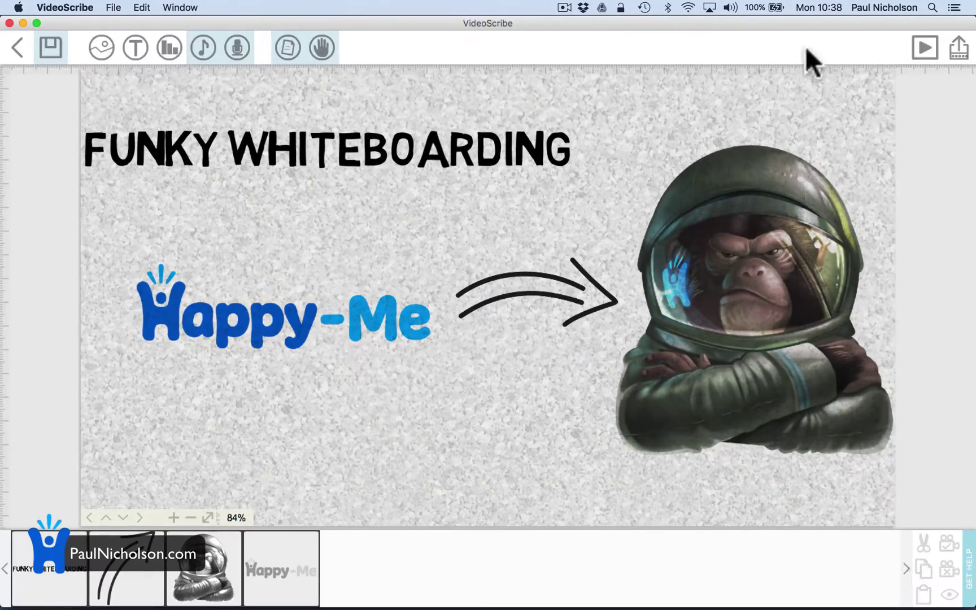
- Add the footballer from a 'football' search right of the monkey, then preview from Happy-Me
{"action": "left_click", "coordinate": [101, 48]}
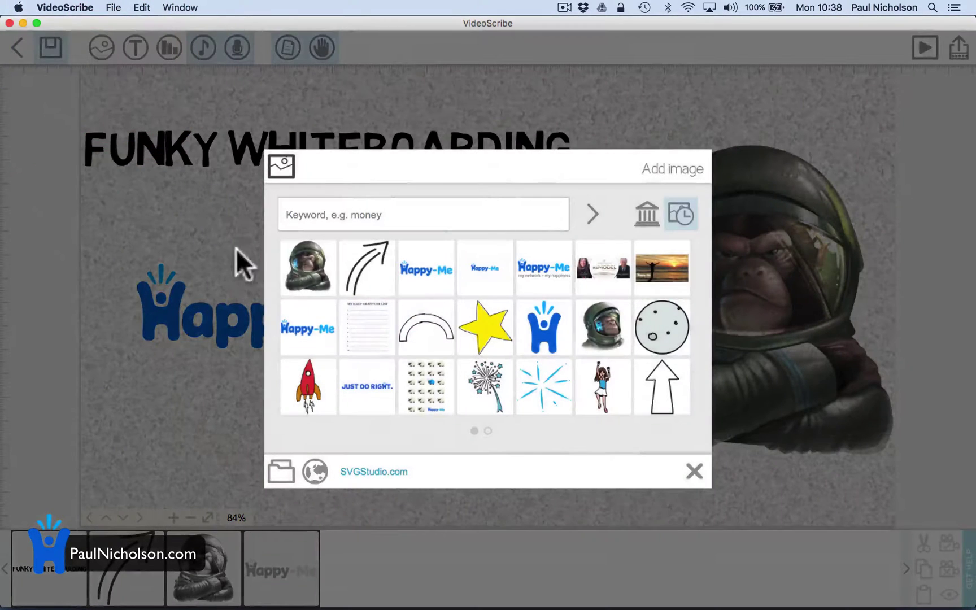
{"action": "left_click", "coordinate": [367, 215]}
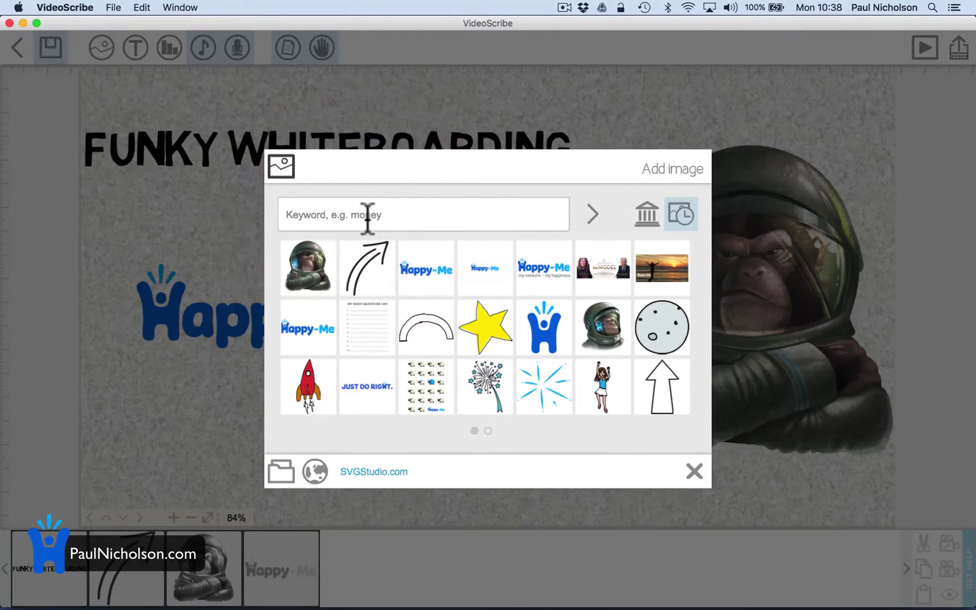
{"action": "left_click", "coordinate": [592, 216]}
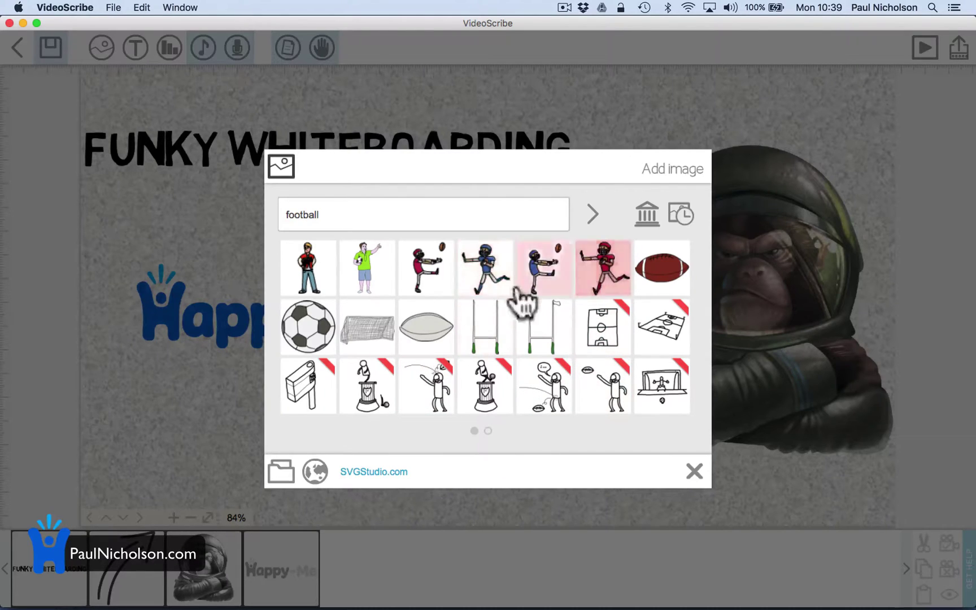
{"action": "left_click", "coordinate": [365, 282]}
{"action": "left_click_drag", "start_coordinate": [468, 317], "coordinate": [721, 337]}
{"action": "left_click", "coordinate": [286, 573]}
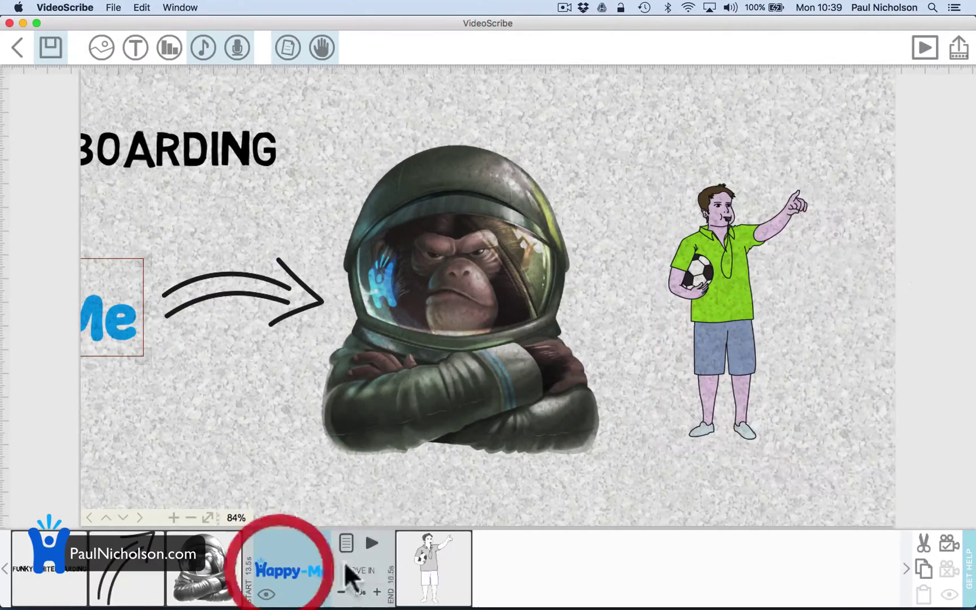
{"action": "left_click", "coordinate": [370, 541]}
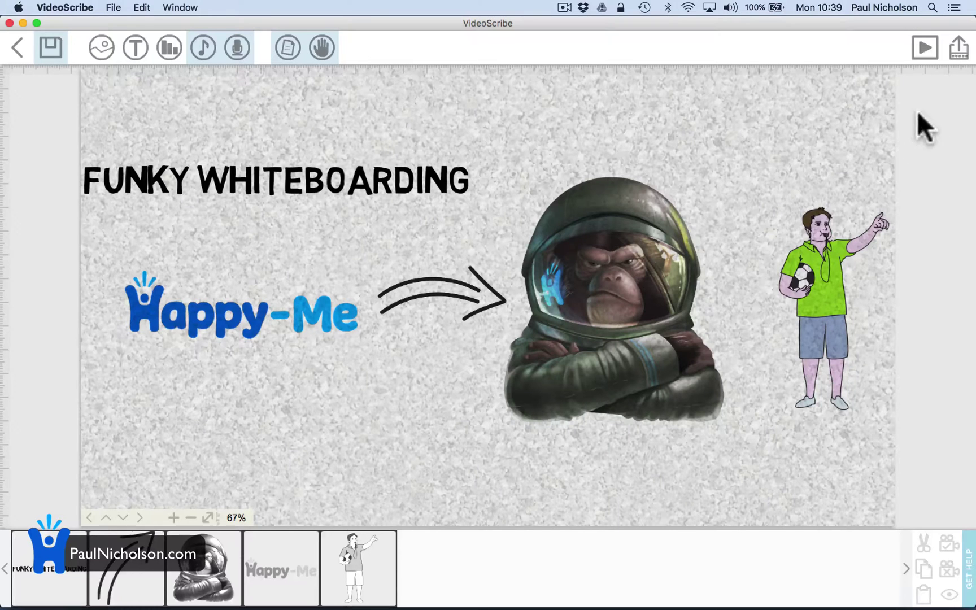
{"action": "left_click", "coordinate": [958, 48]}
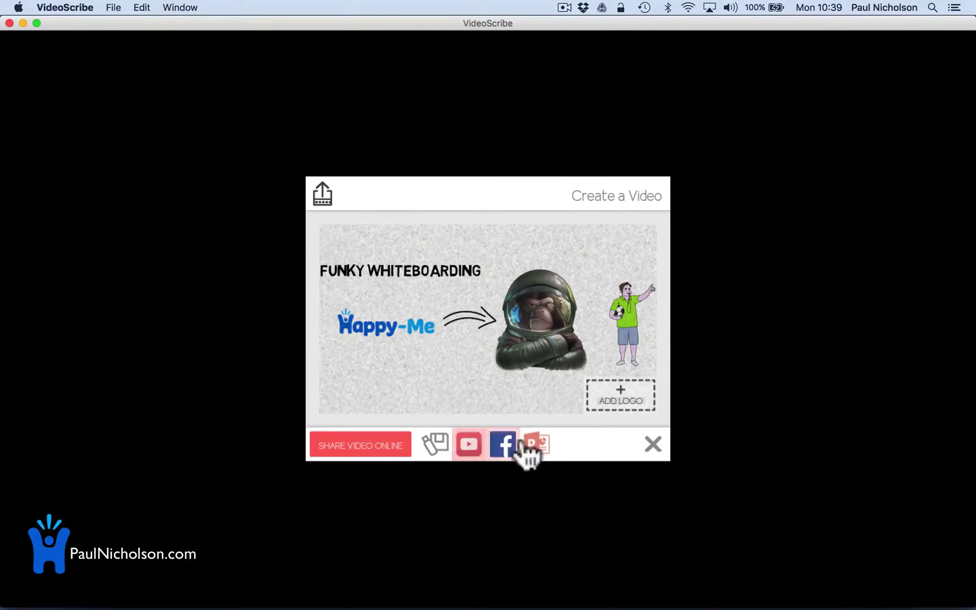
{"action": "left_click", "coordinate": [618, 395]}
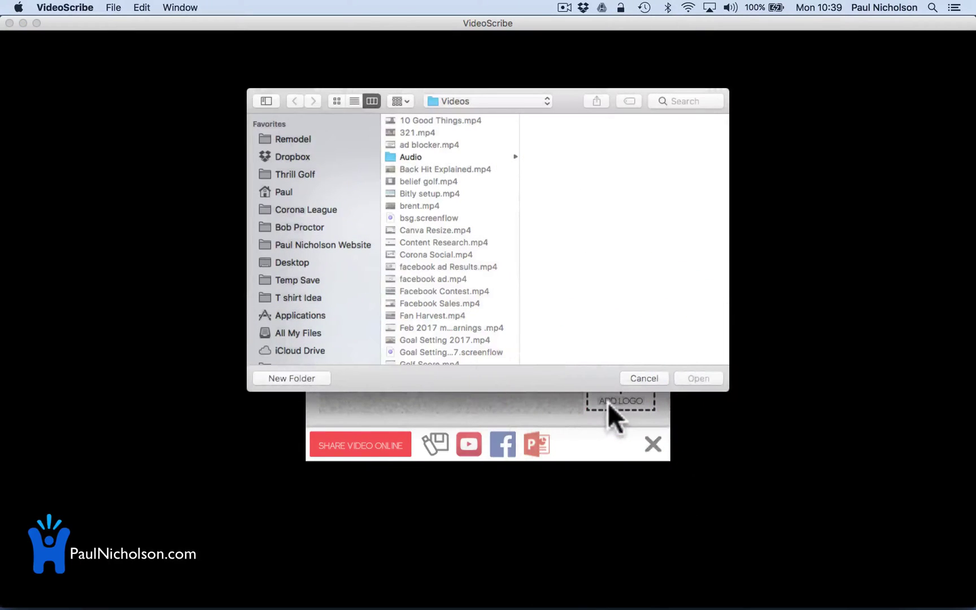
{"action": "left_click", "coordinate": [635, 377]}
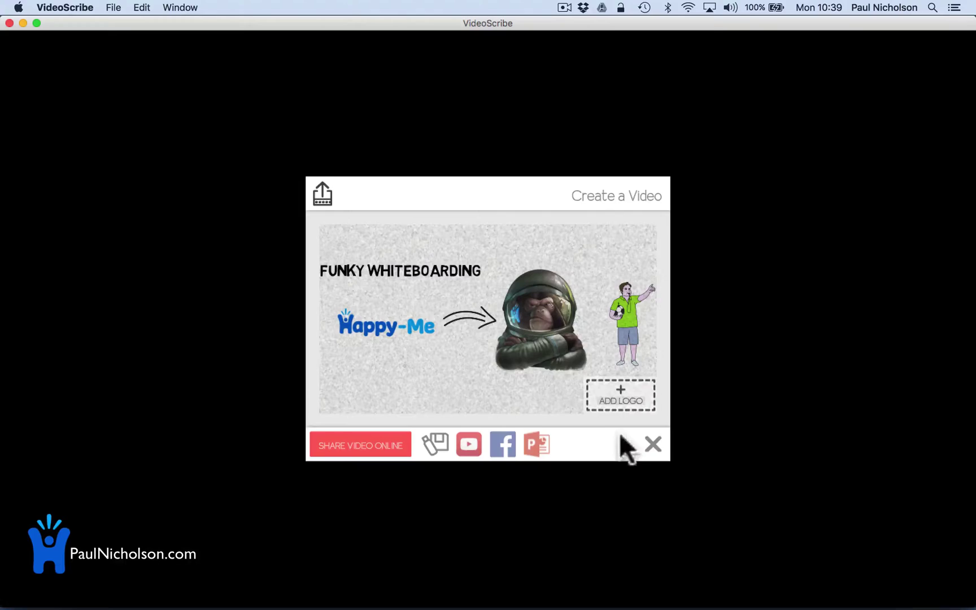
{"action": "left_click", "coordinate": [652, 447]}
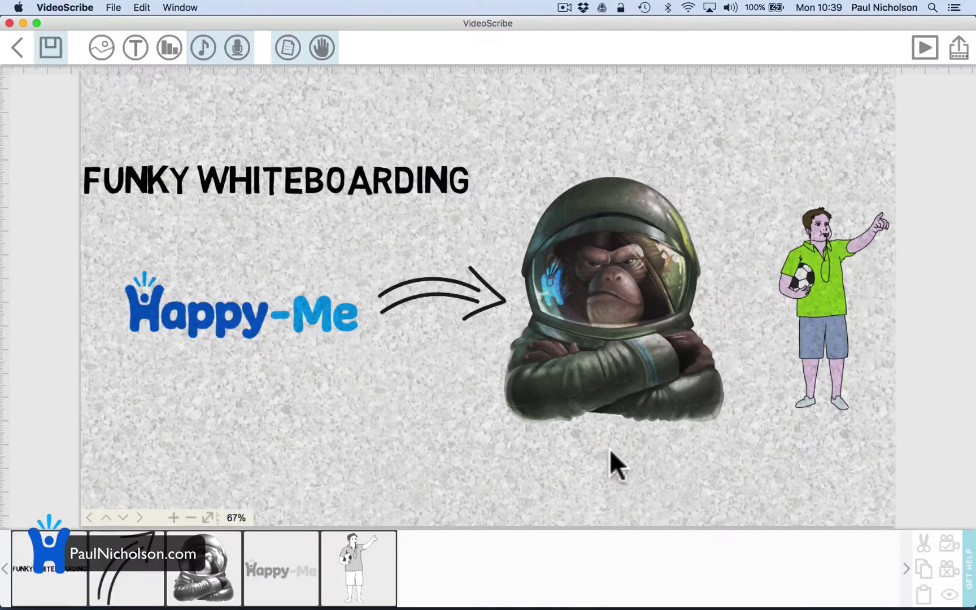
{"action": "left_click", "coordinate": [125, 590]}
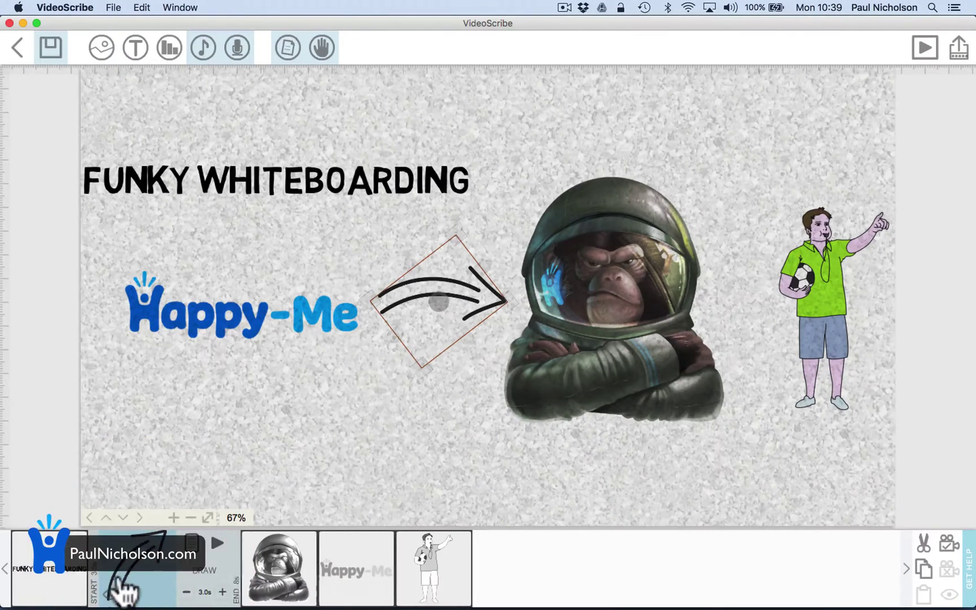
{"action": "mouse_move", "coordinate": [125, 593]}
{"action": "left_mouse_down"}
{"action": "mouse_move", "coordinate": [272, 584]}
{"action": "mouse_move", "coordinate": [132, 584]}
{"action": "left_mouse_up"}
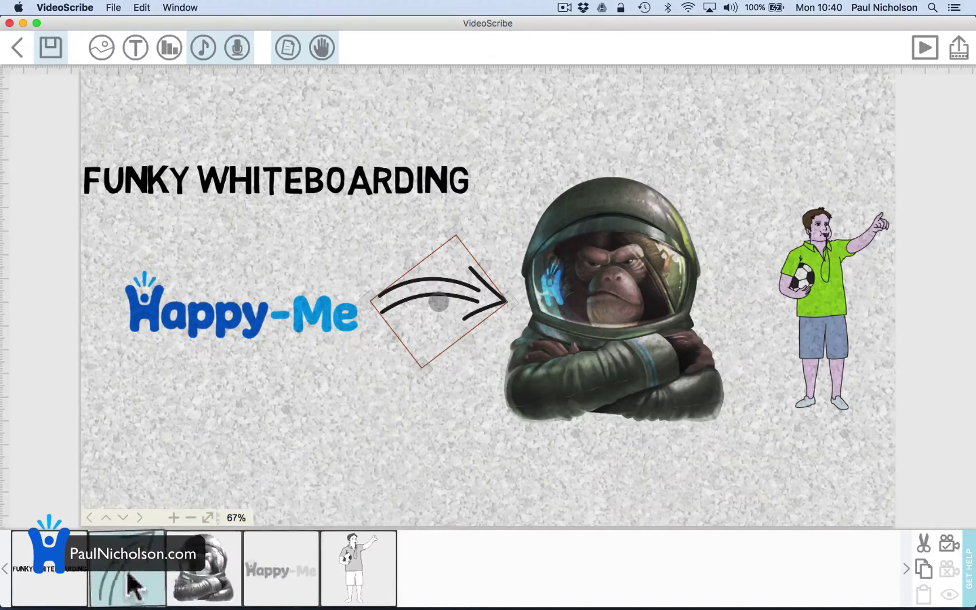
{"action": "double_click", "coordinate": [133, 587]}
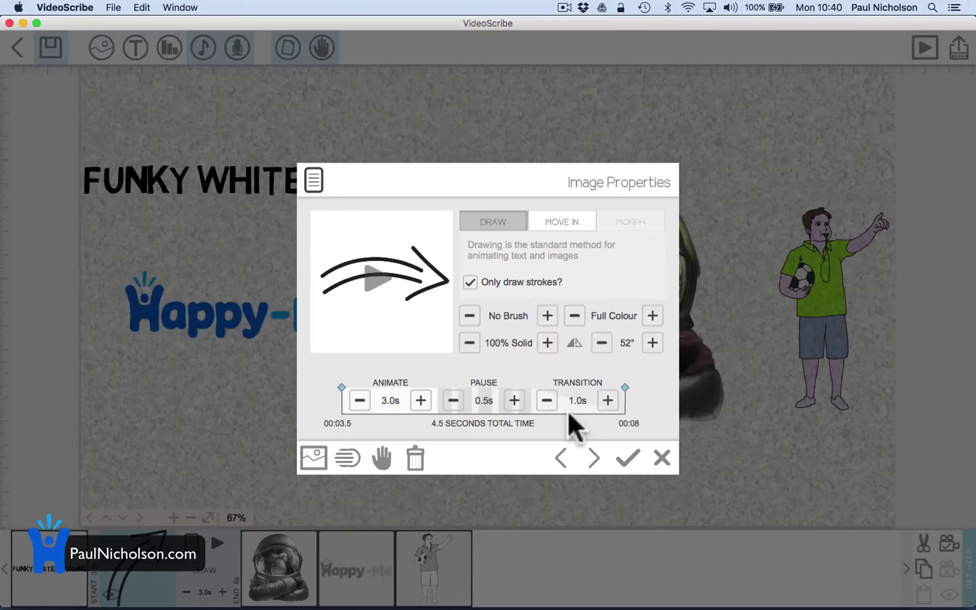
{"action": "left_click", "coordinate": [626, 460]}
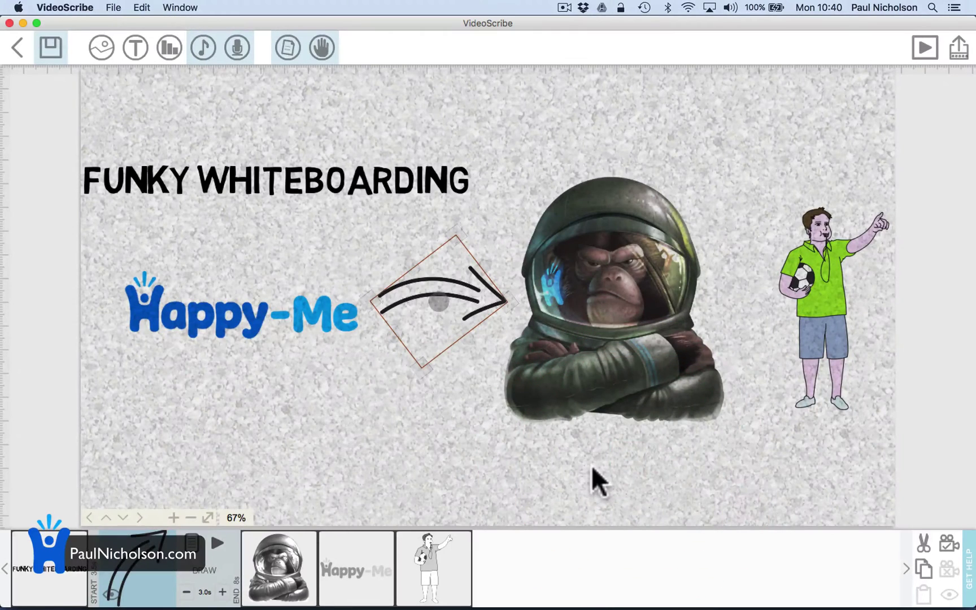
{"action": "left_click", "coordinate": [591, 466]}
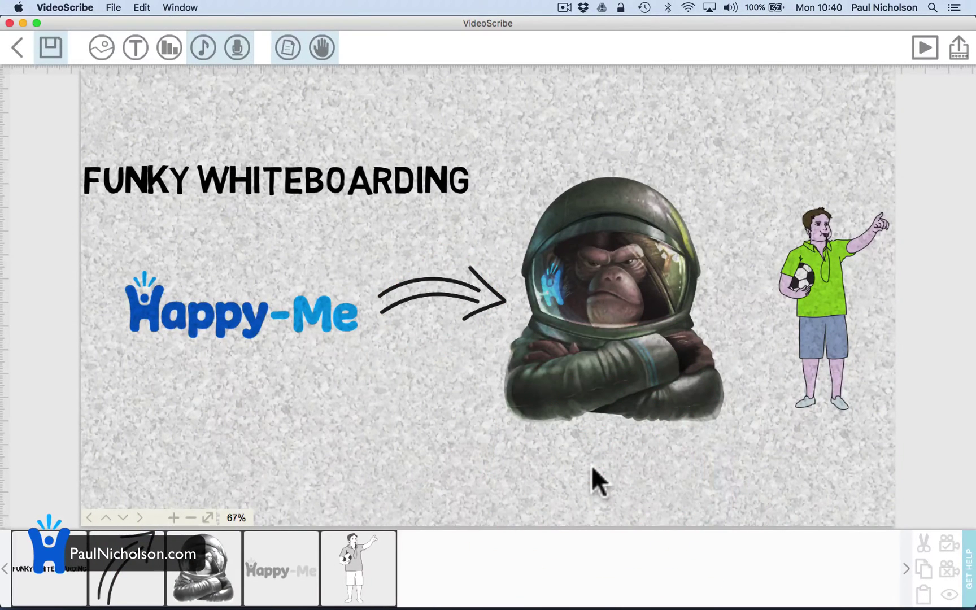